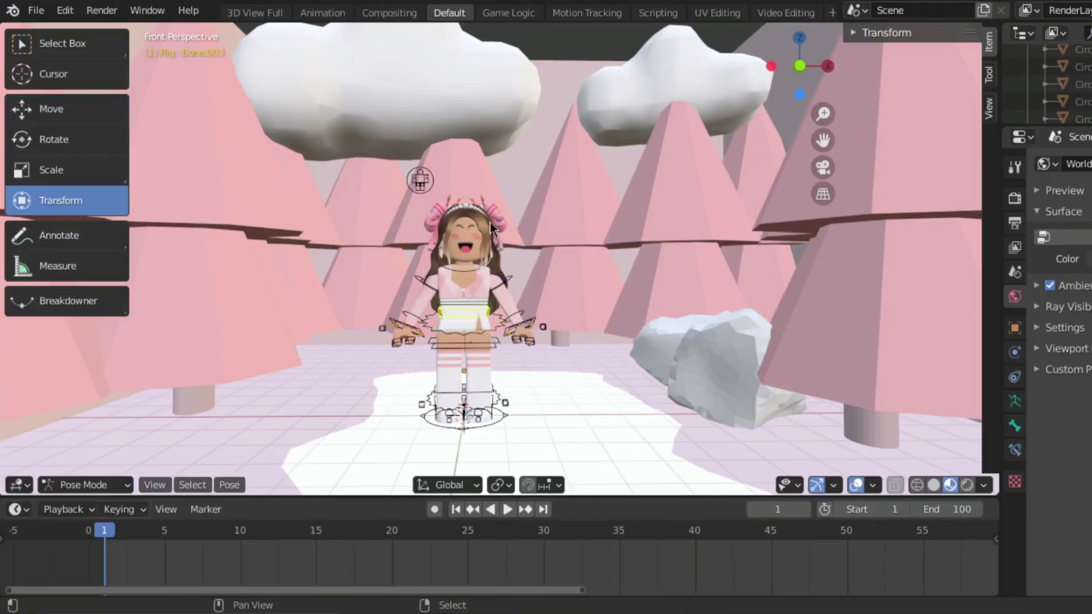
Step: Switch the rig to Object Mode and turn the character to face the rock
key(ctrl+Tab)
key(shift+grave)
key(w)
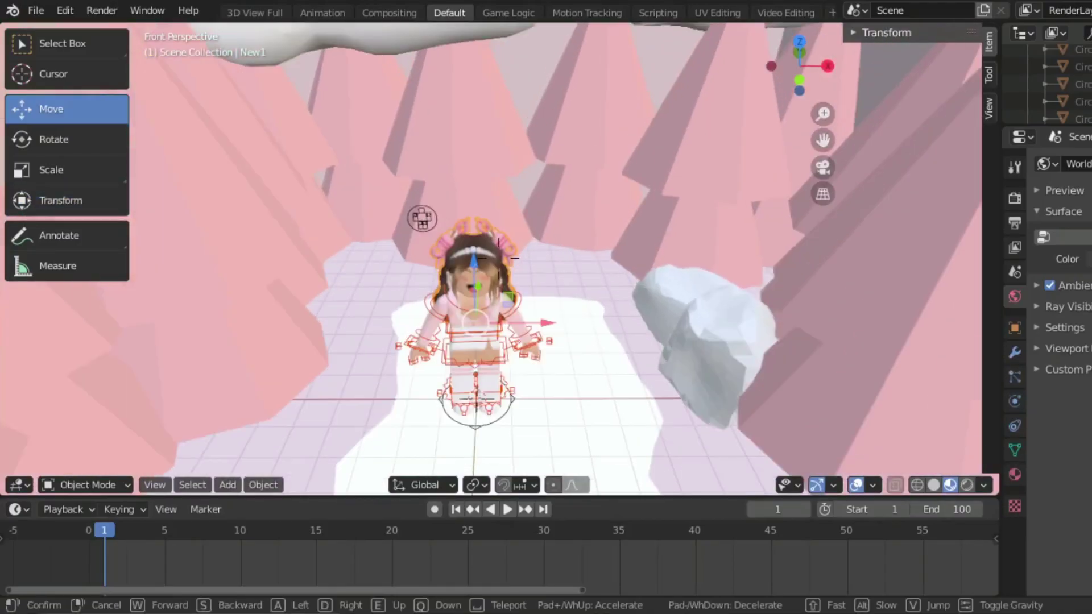
click(88, 136)
click(88, 138)
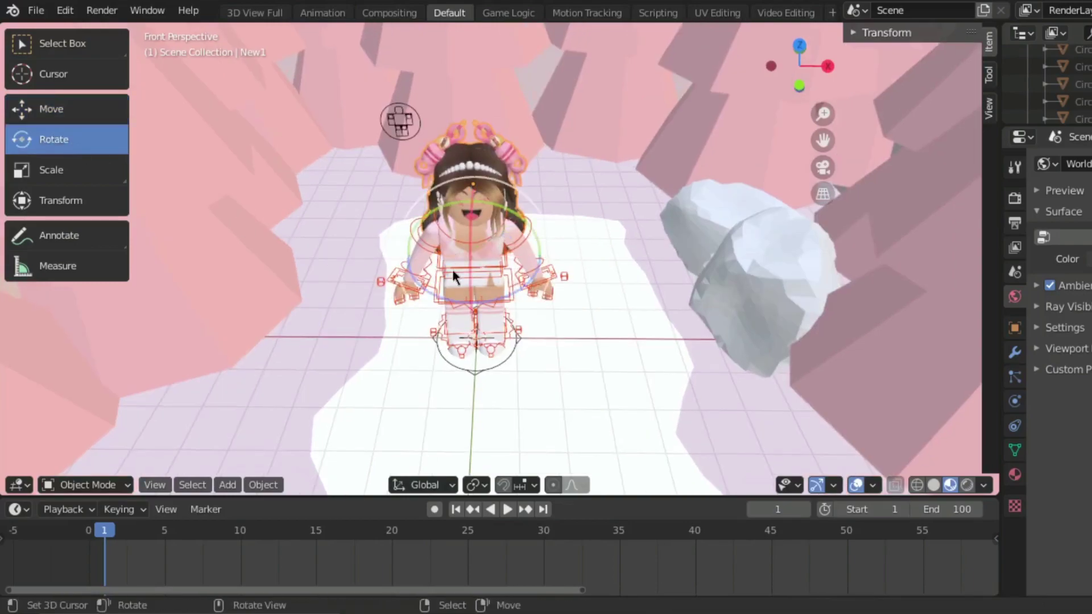
drag(426, 290, 475, 341)
Step: Position the character at its start and keyframe Location, Rotation & Scale at frame 1
click(85, 200)
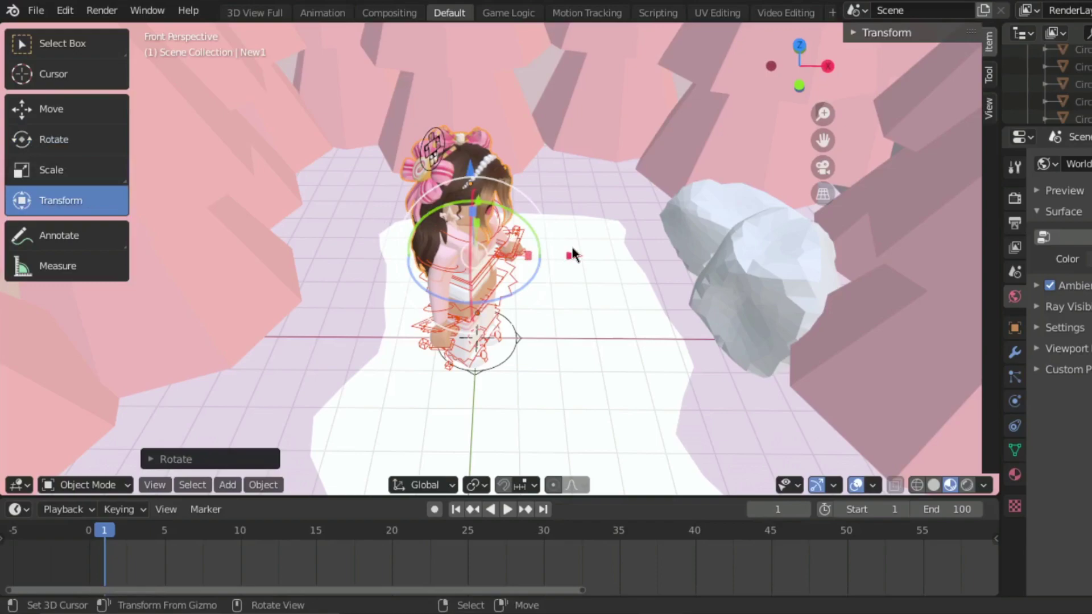
key(g)
key(x)
click(448, 246)
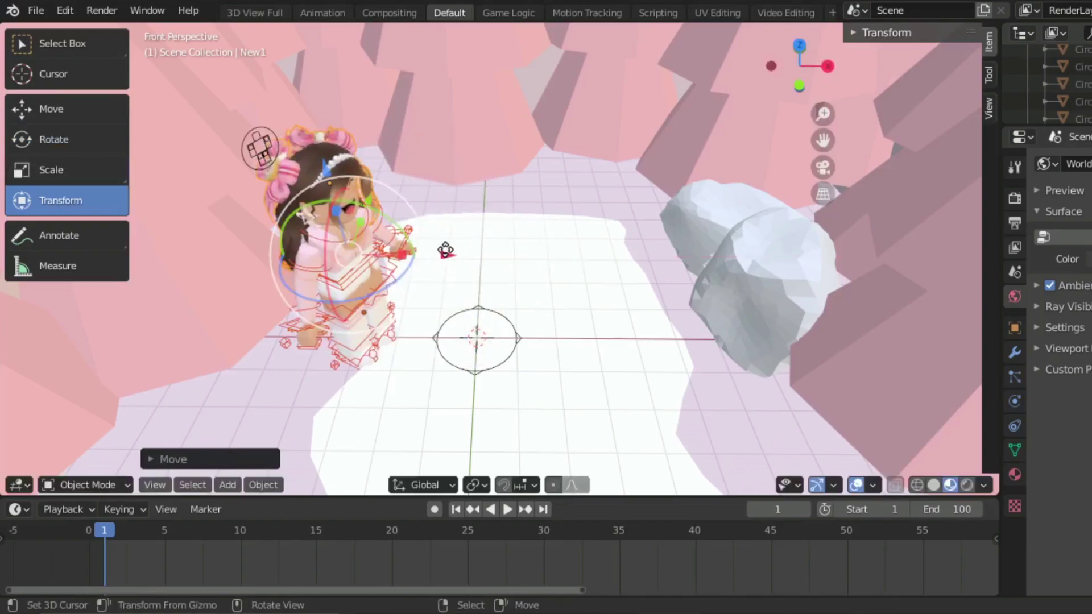
key(g)
click(418, 228)
key(g)
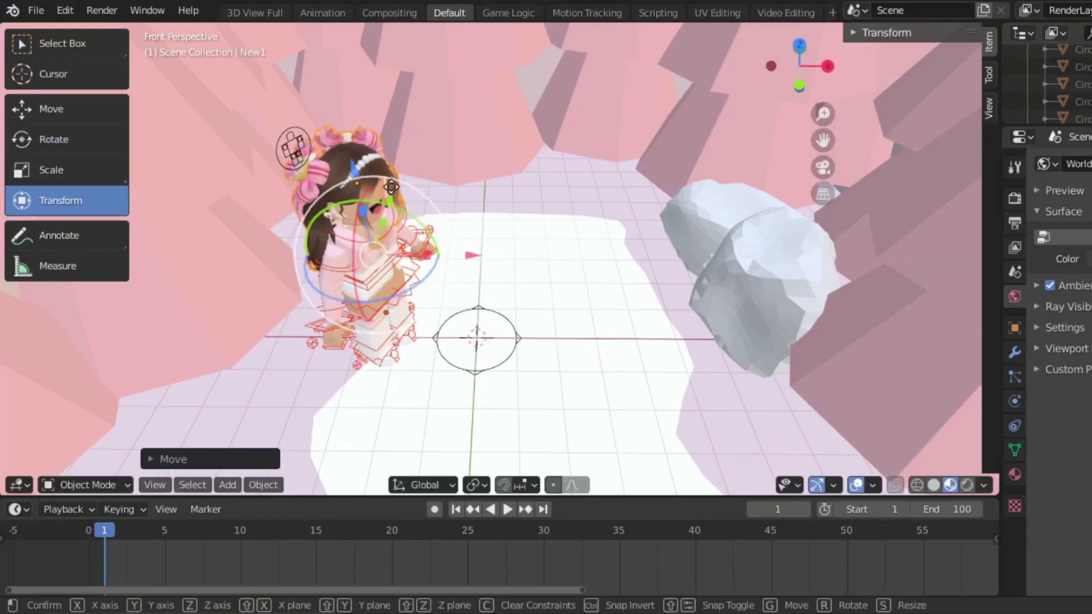
click(492, 261)
key(i)
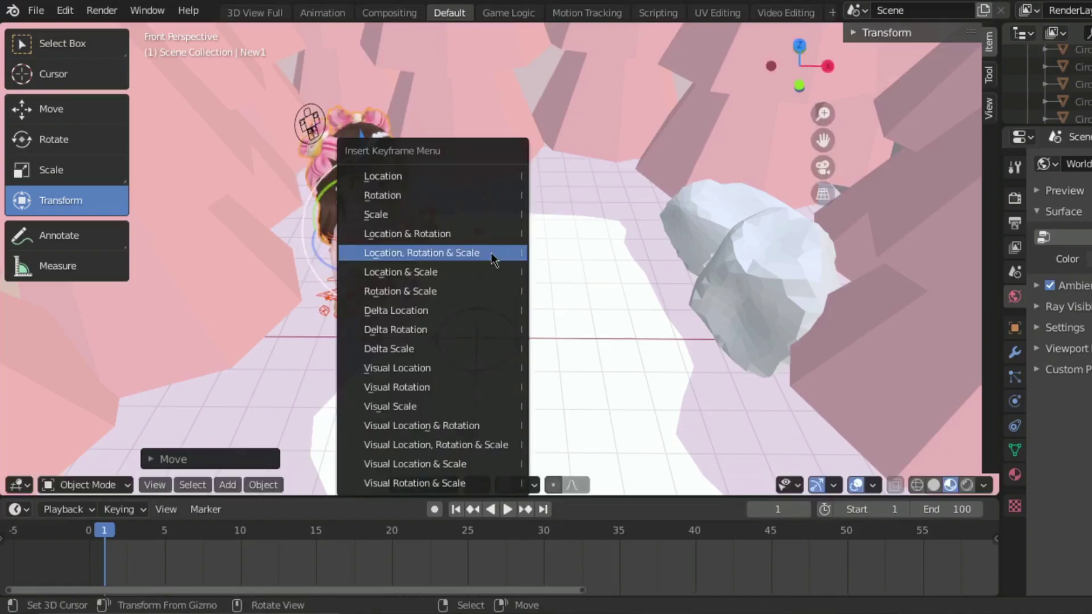
click(406, 465)
Step: At frame 35, move the character beside the rock and keyframe Location, Rotation & Scale
click(622, 530)
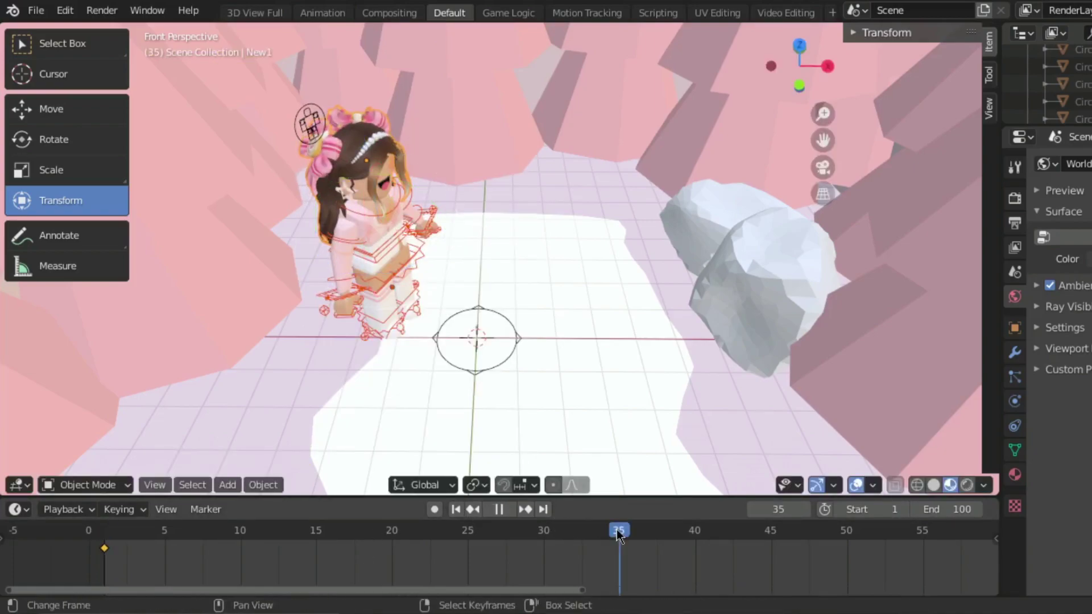
key(g)
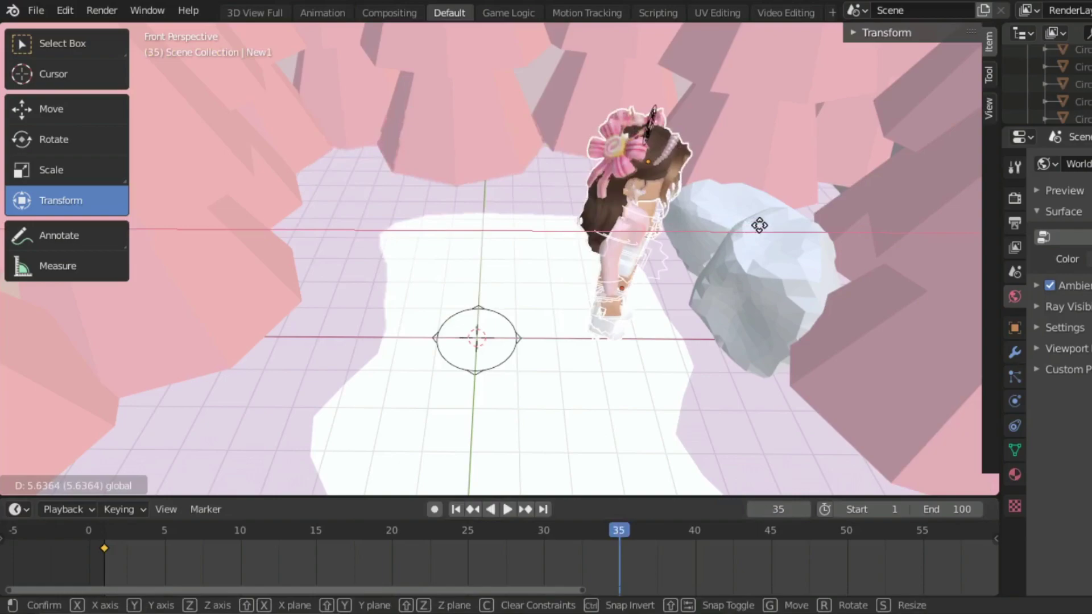
click(802, 225)
key(g)
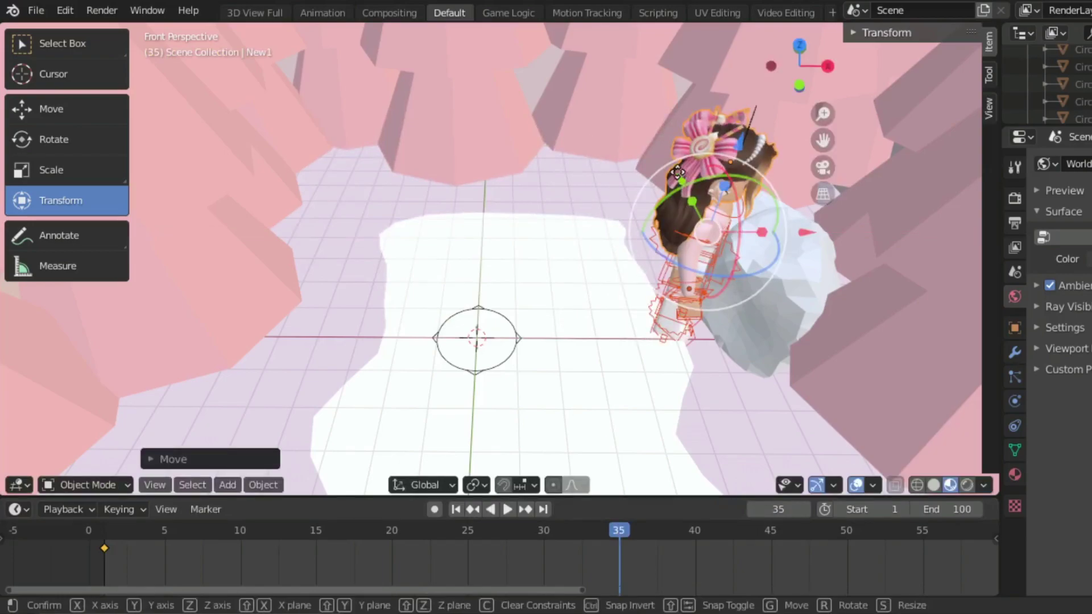
click(656, 137)
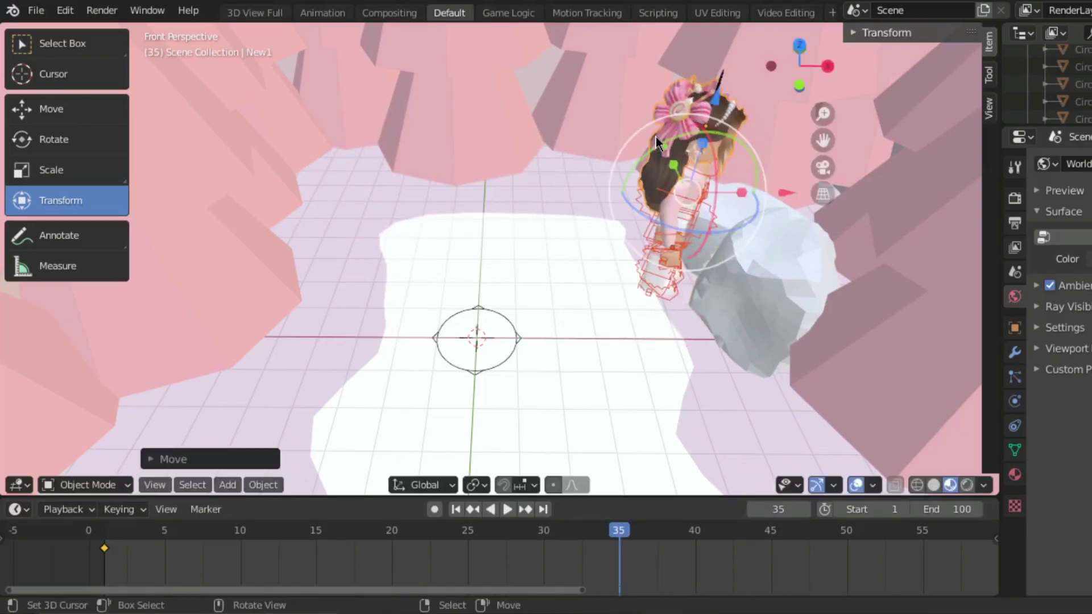
key(i)
click(653, 138)
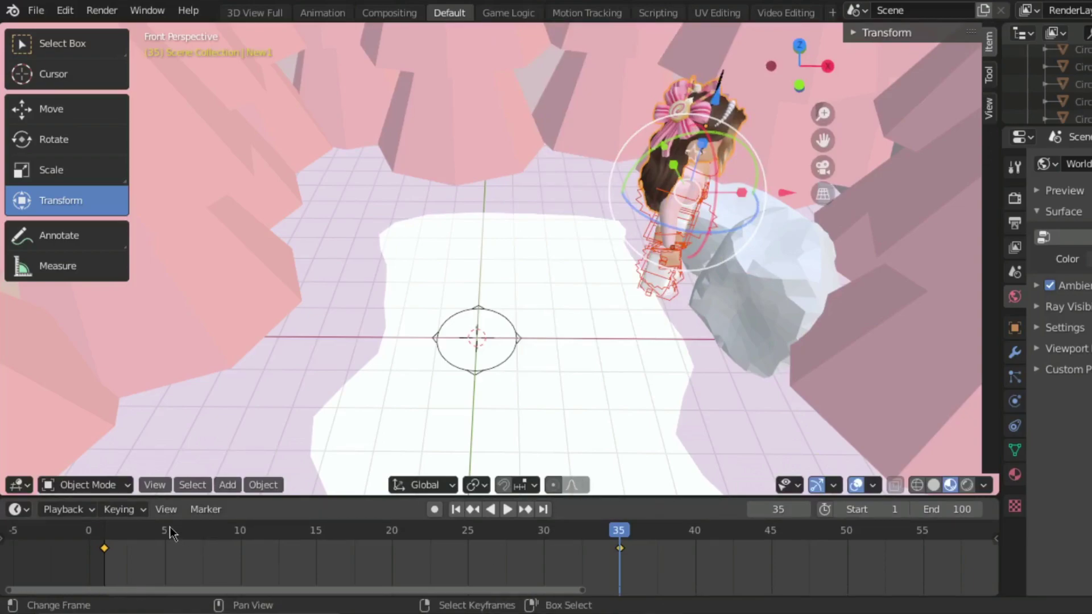
Step: Return to frame 1 and bring the view closer to the character
click(112, 534)
key(shift+grave)
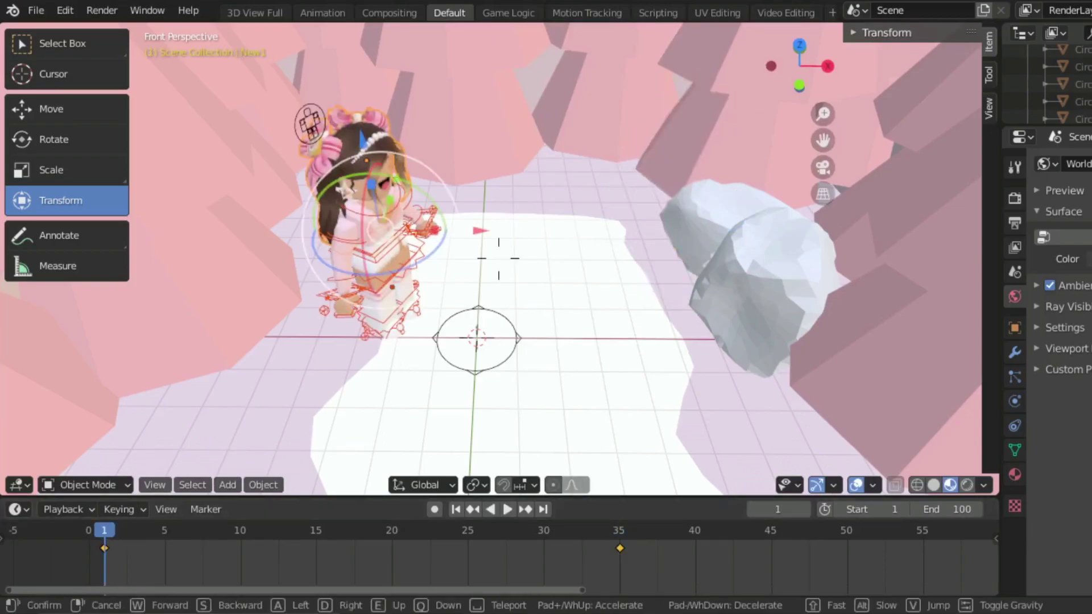
key(w)
key(w)
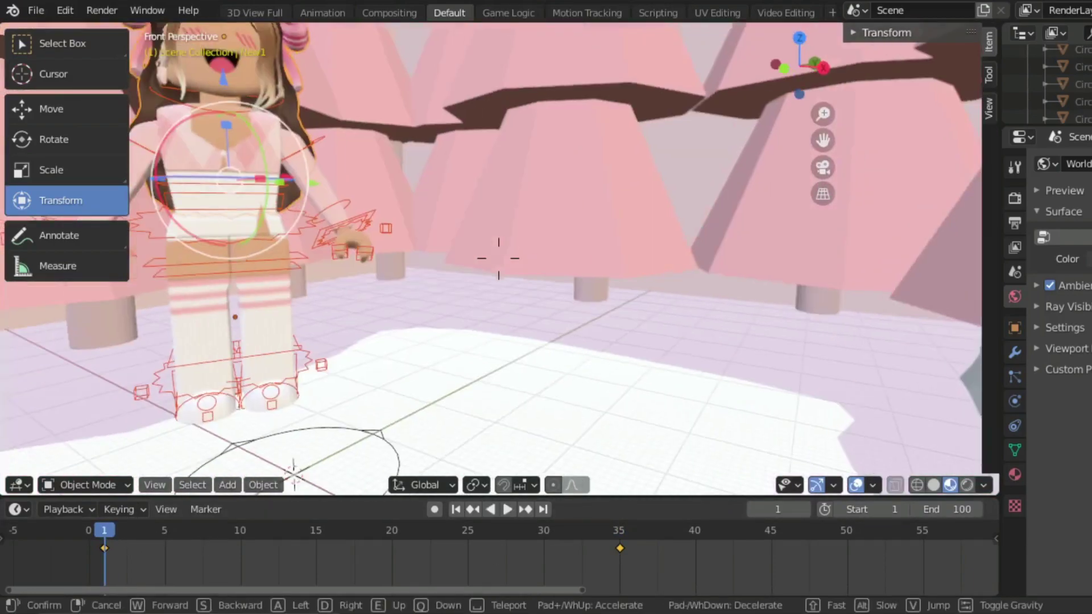
click(499, 264)
Step: In Pose Mode, keyframe leg bones Bone.005 and Bone.006 at frame 1
key(ctrl+Tab)
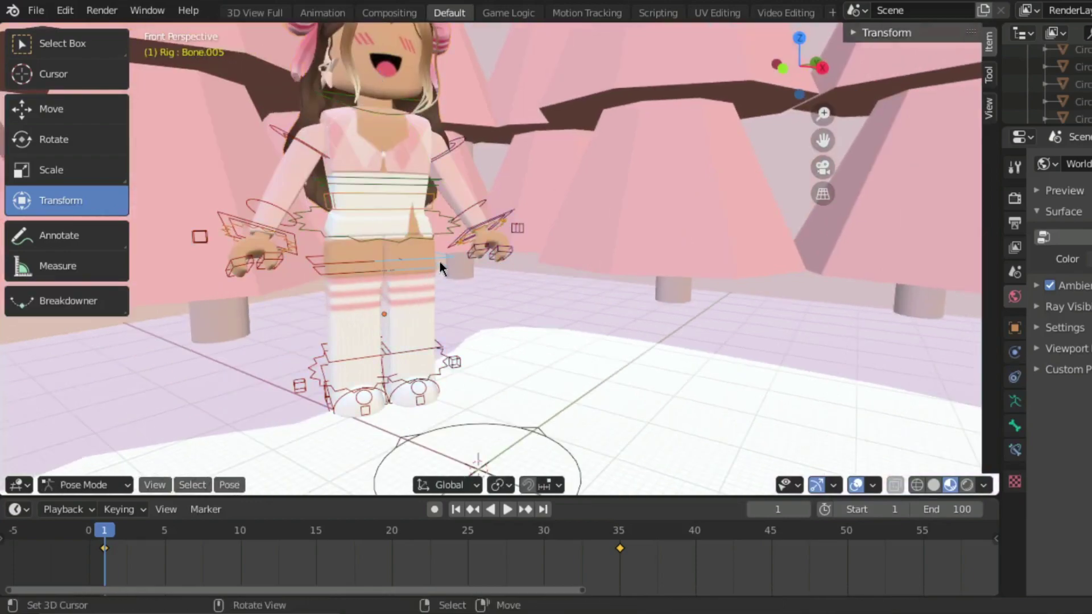
key(i)
click(439, 262)
click(353, 267)
key(i)
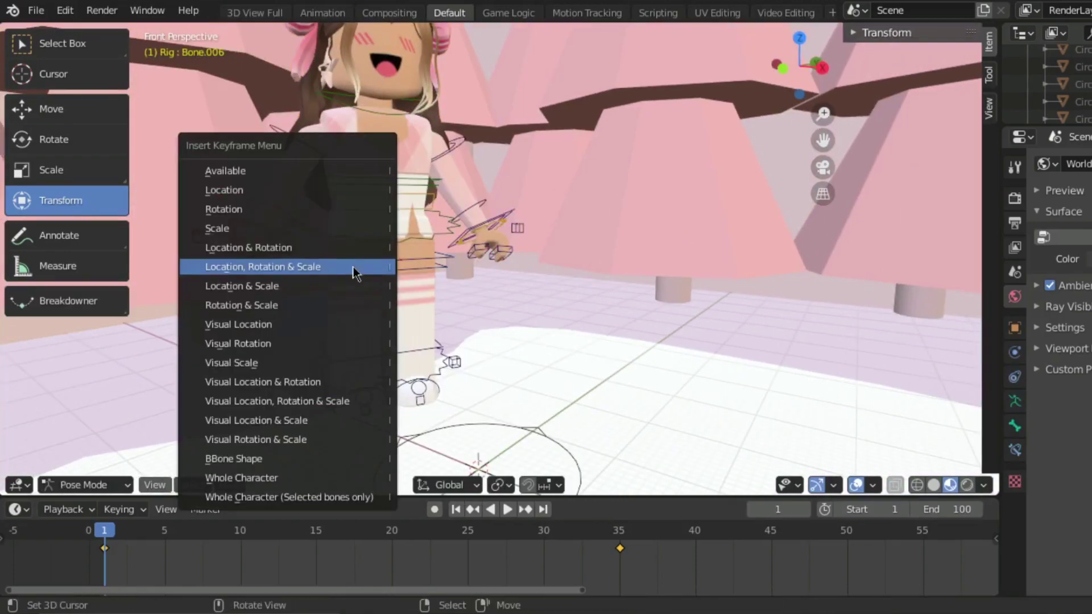
click(353, 267)
Step: At frame 5, swing Bone.005 to about -12.68° and keyframe the pose
click(421, 263)
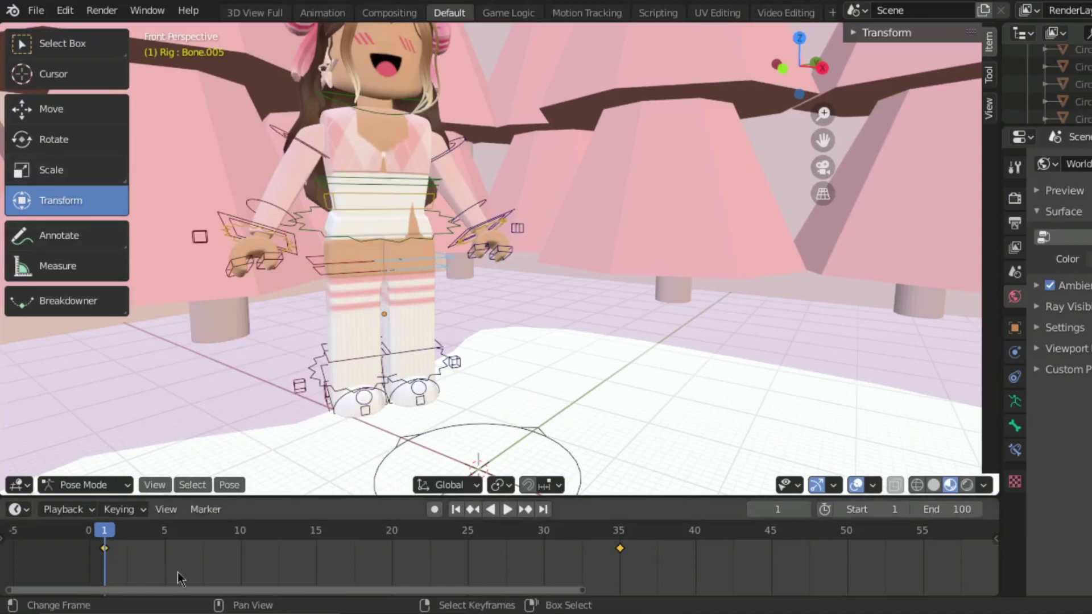
click(165, 540)
click(67, 149)
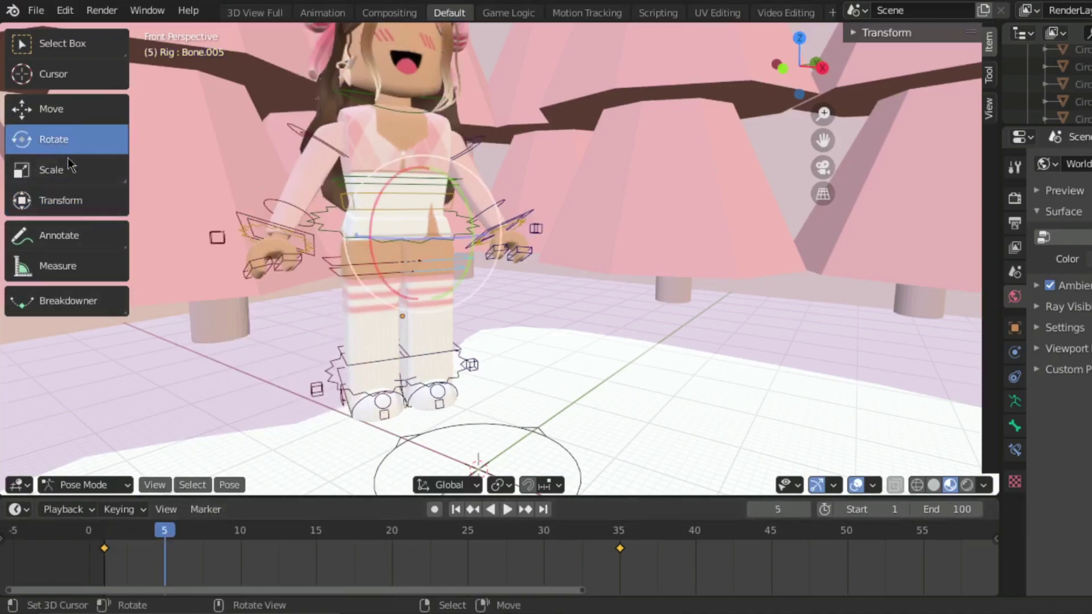
click(75, 199)
drag(480, 214, 396, 184)
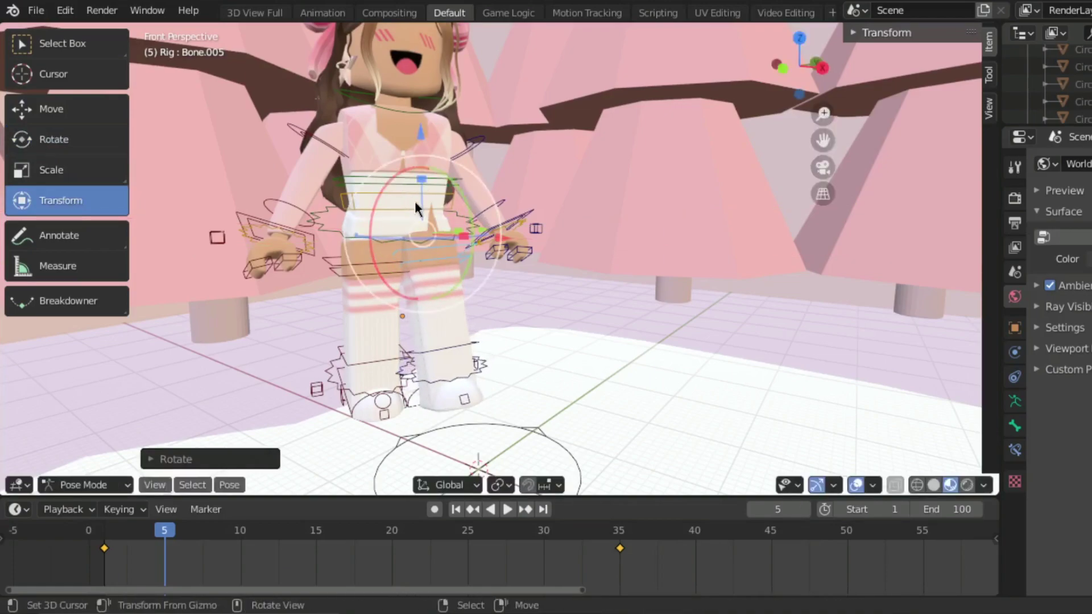
key(i)
click(419, 202)
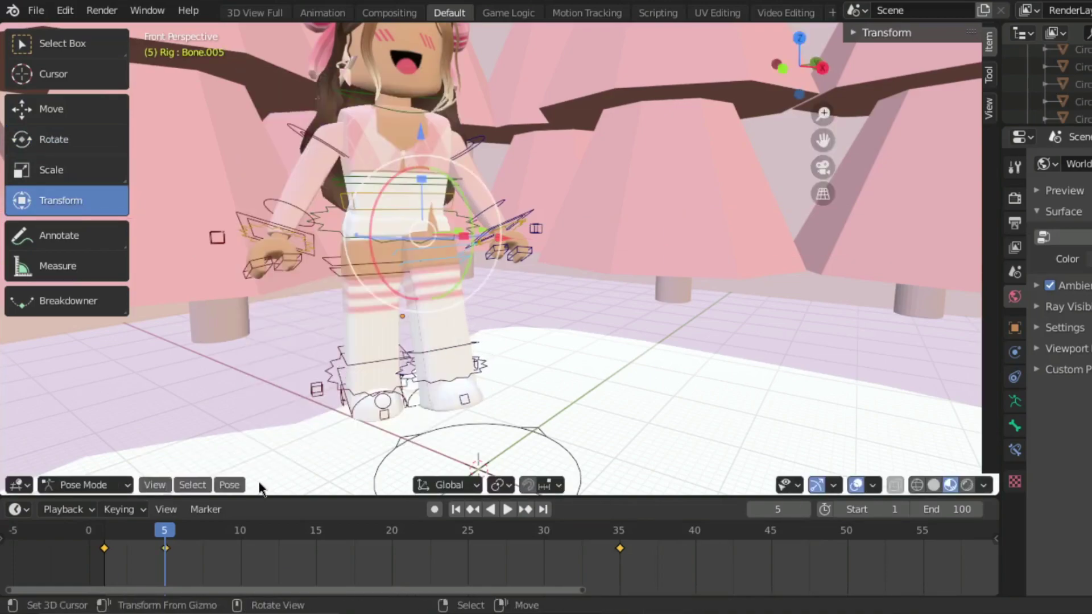
Step: At frame 10, swing the leg the opposite way and keyframe the pose
click(241, 538)
drag(543, 212, 450, 183)
mouse_move(537, 199)
mouse_down()
mouse_move(519, 198)
mouse_move(538, 203)
mouse_move(533, 194)
mouse_up()
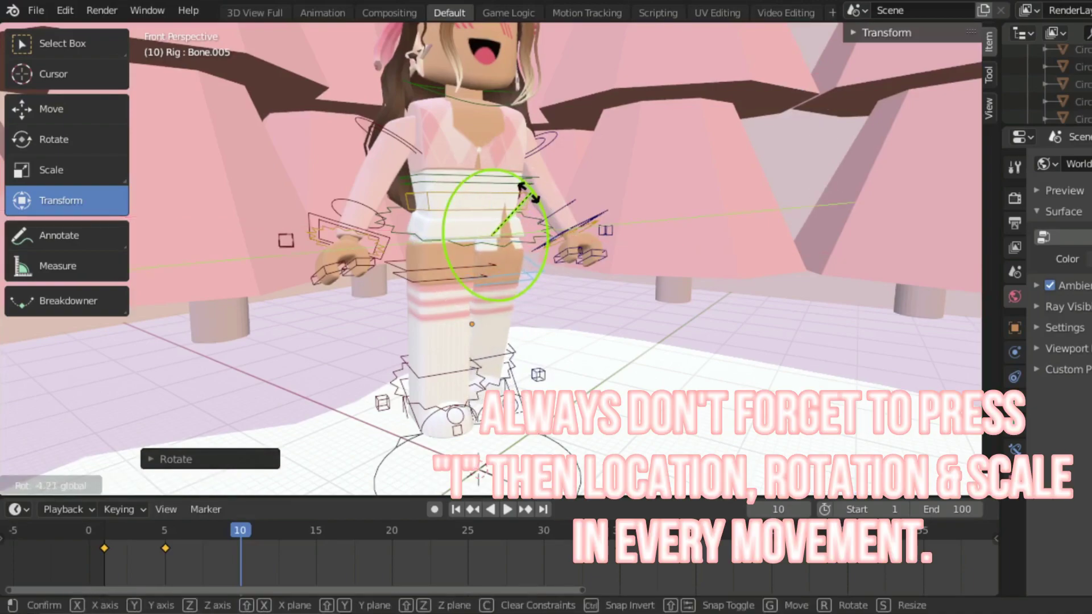
drag(374, 219, 367, 217)
key(i)
click(366, 215)
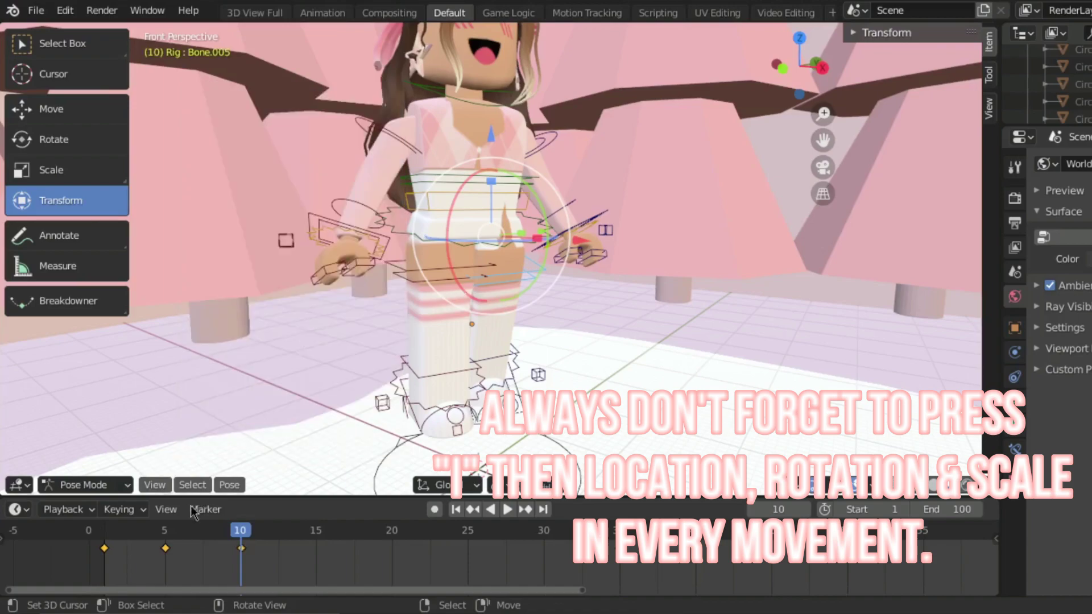
Step: Paste the copied leg pose at frames 15 and 25, keyframing each
click(164, 547)
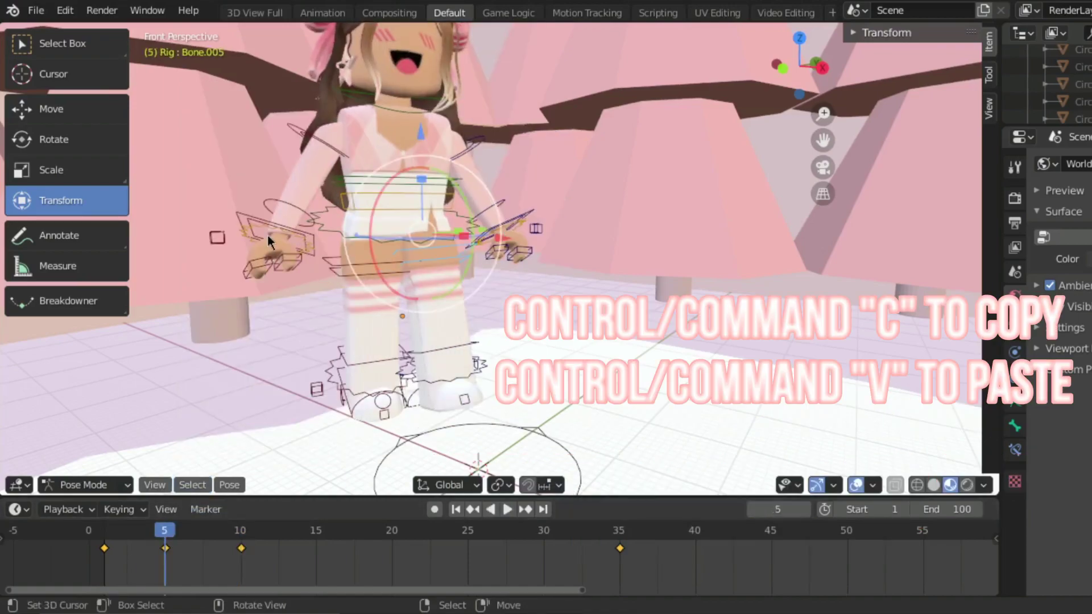
click(315, 531)
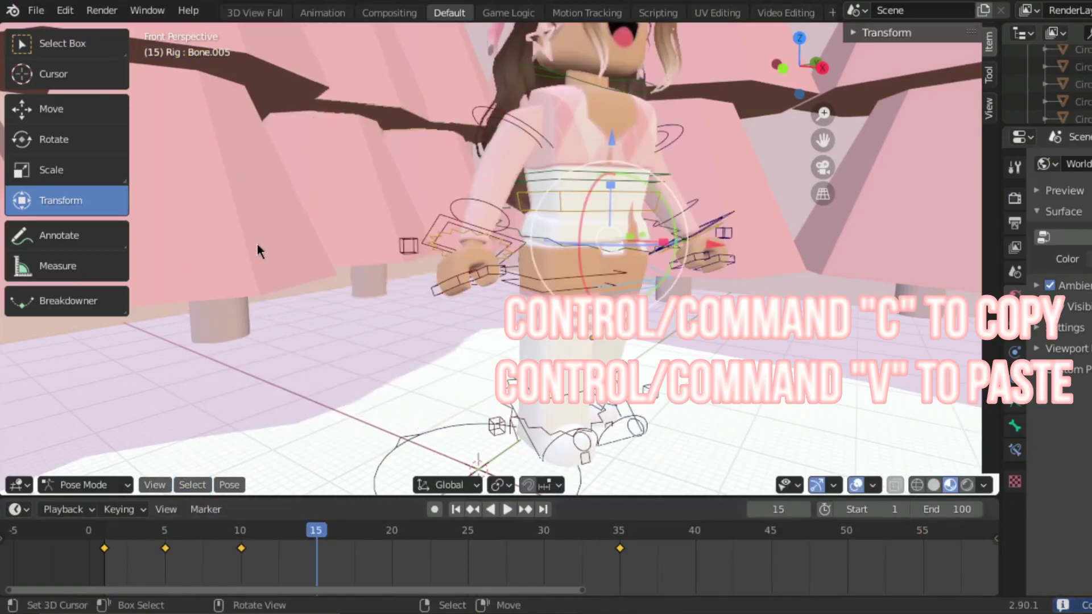
key(ctrl+v)
key(i)
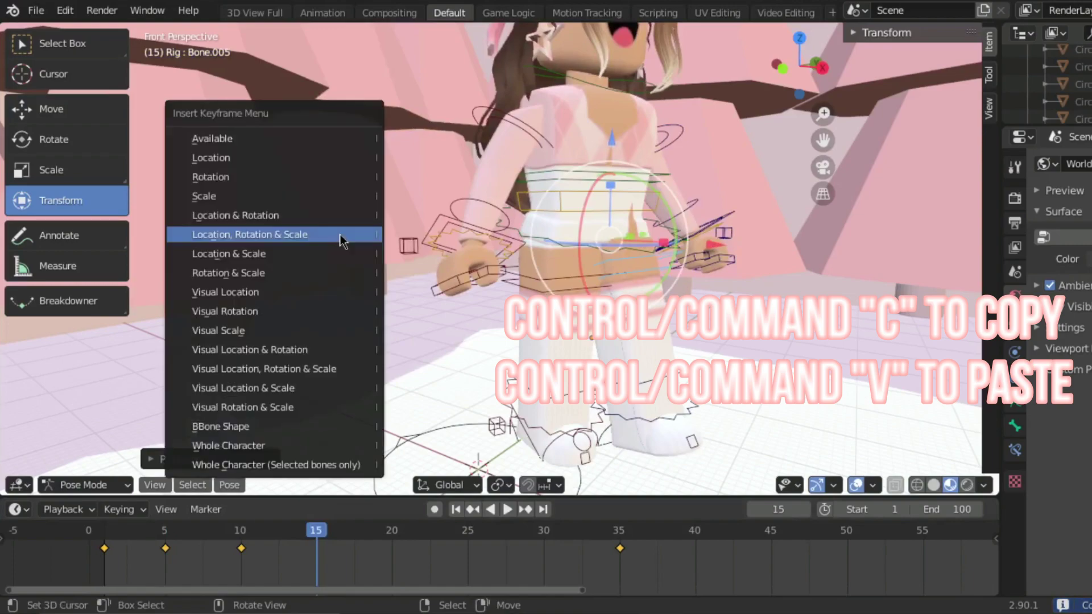
click(364, 305)
click(470, 535)
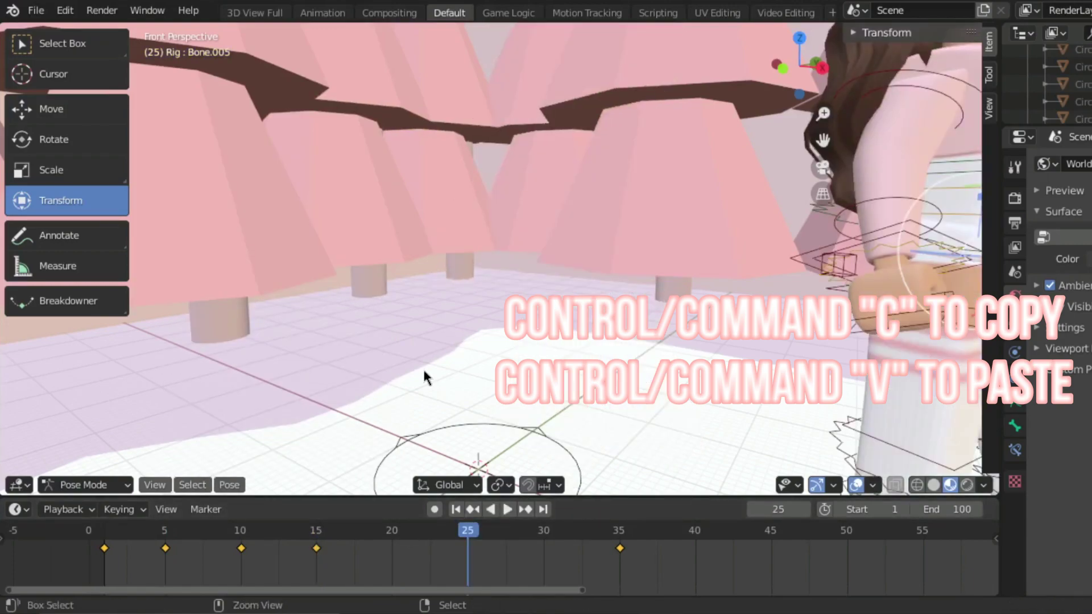
key(ctrl+v)
key(i)
click(426, 373)
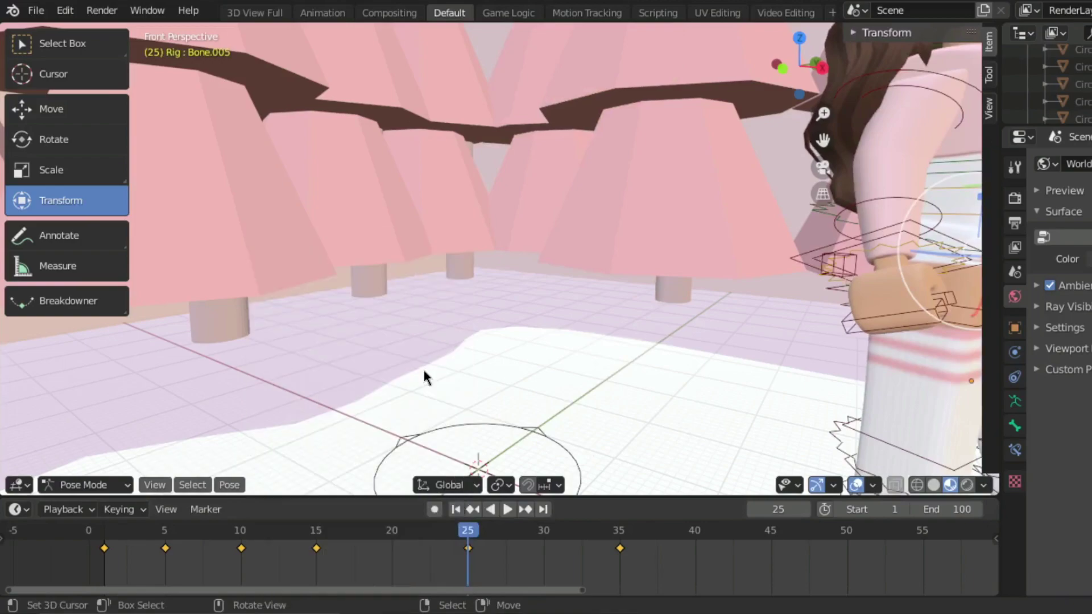
Step: Paste the flipped leg pose at frames 20 and 30 with Ctrl+Shift+V, keyframing each
key(shift+grave)
key(s)
click(498, 259)
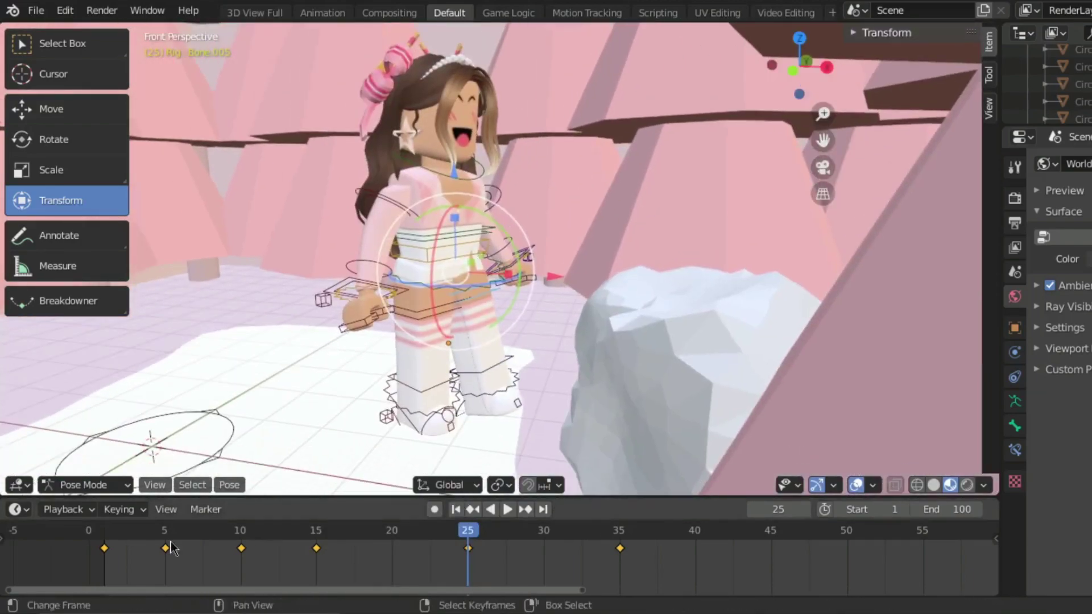
click(240, 539)
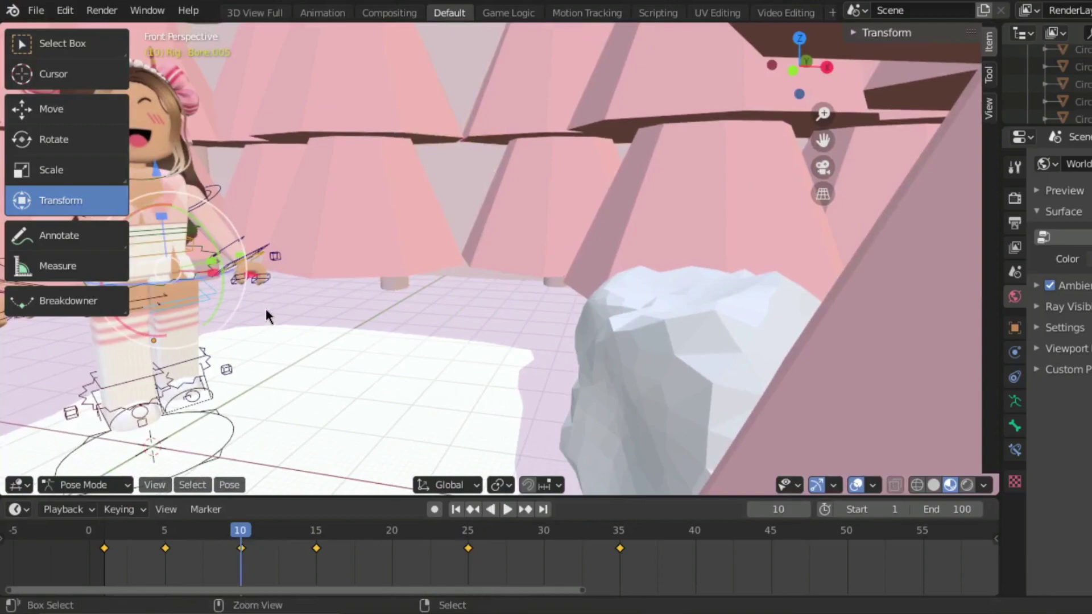
click(392, 539)
key(ctrl+shift+v)
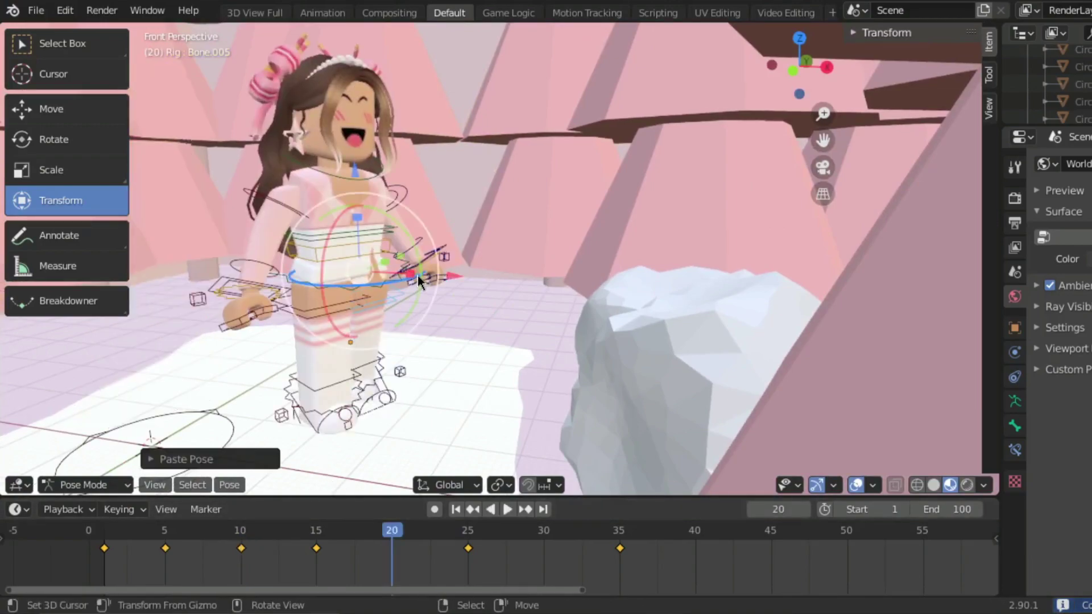
key(i)
click(418, 279)
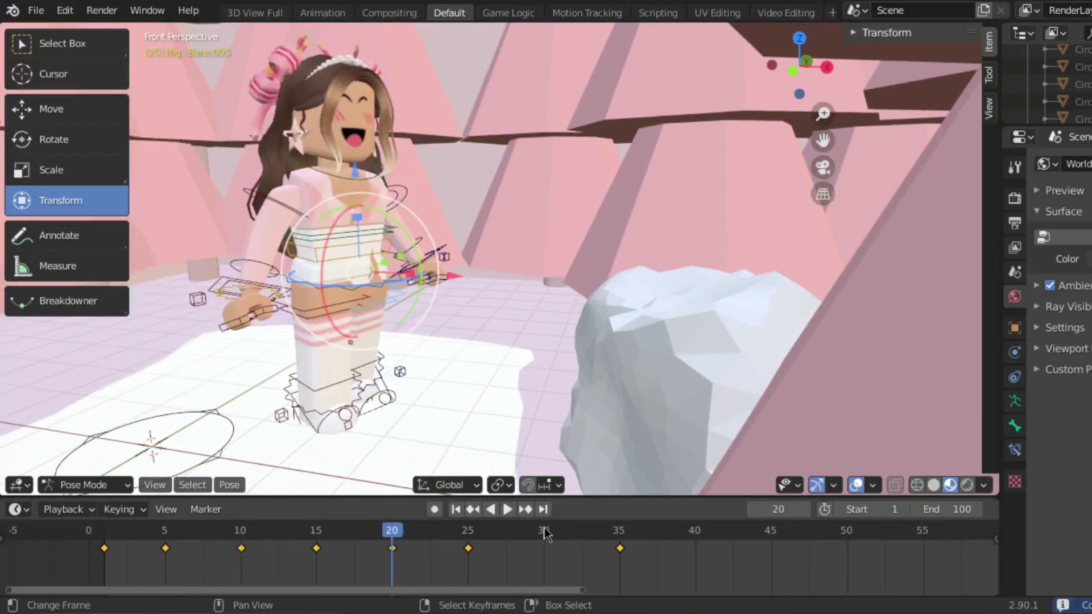
click(545, 535)
key(ctrl+shift+v)
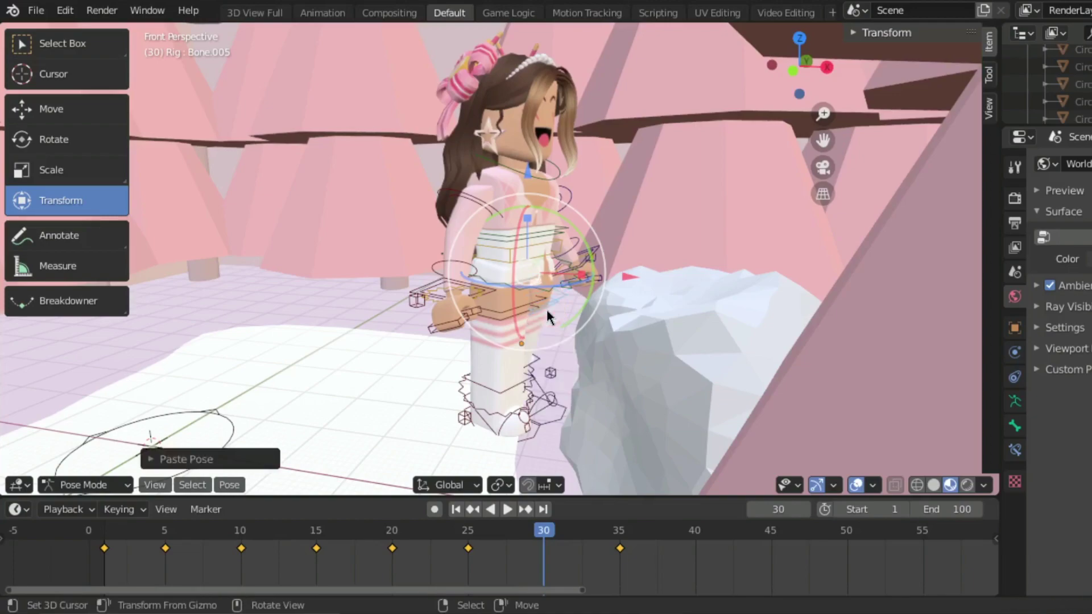
key(i)
click(546, 310)
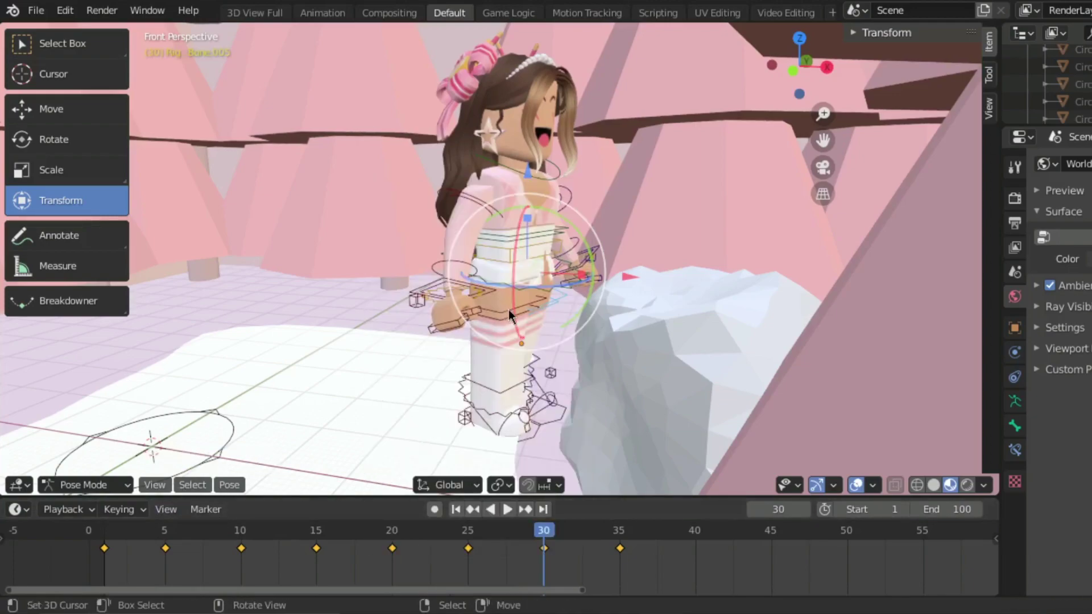
Step: From a side view at frame 5, rotate Bone.006 into a stepping pose and keyframe it
click(164, 535)
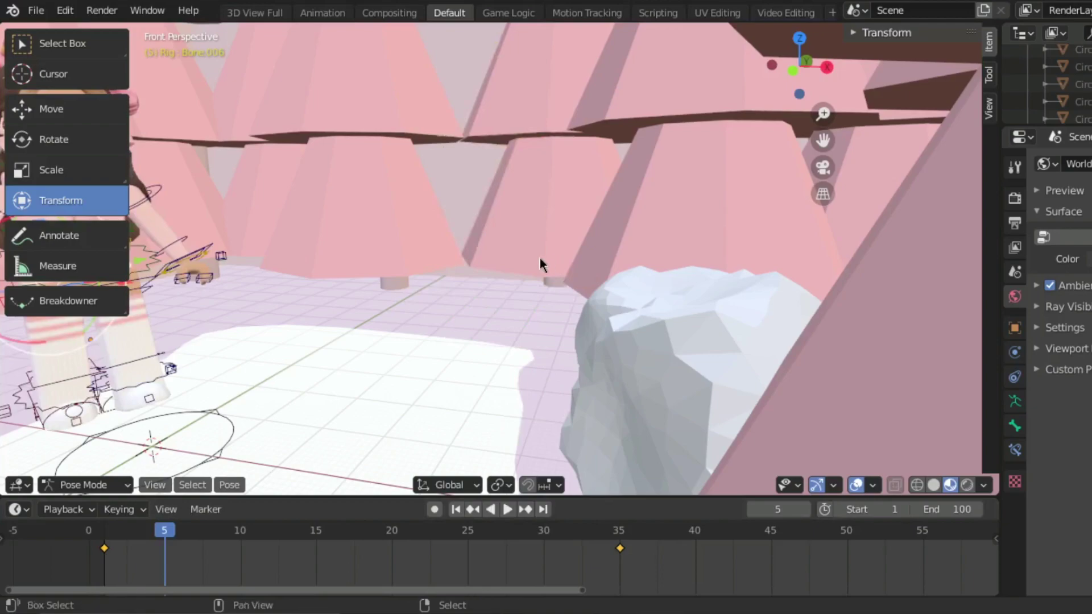
key(shift+grave)
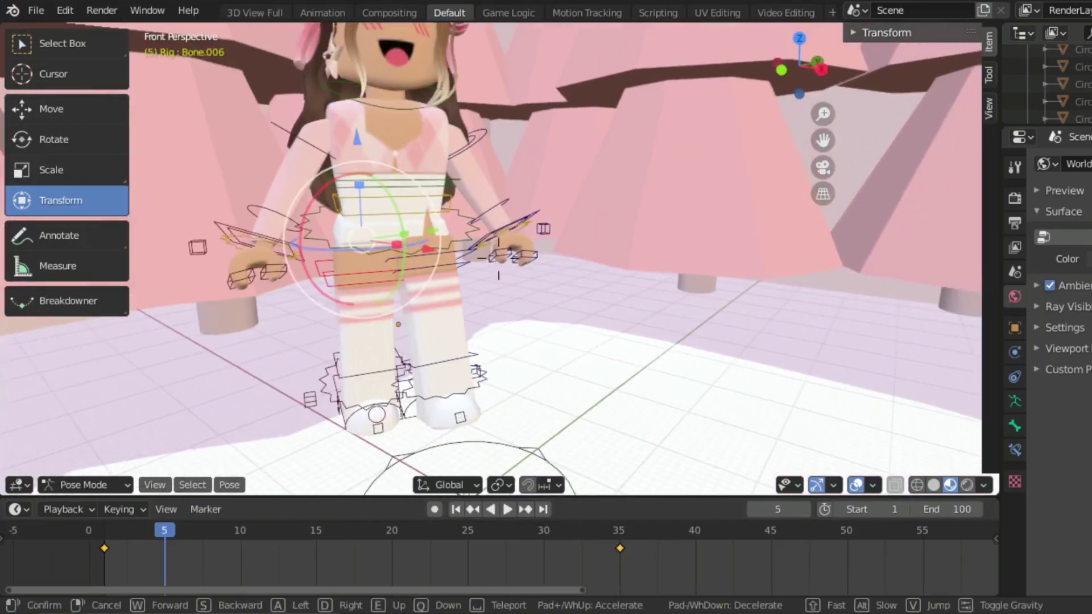
click(351, 250)
key(shift+grave)
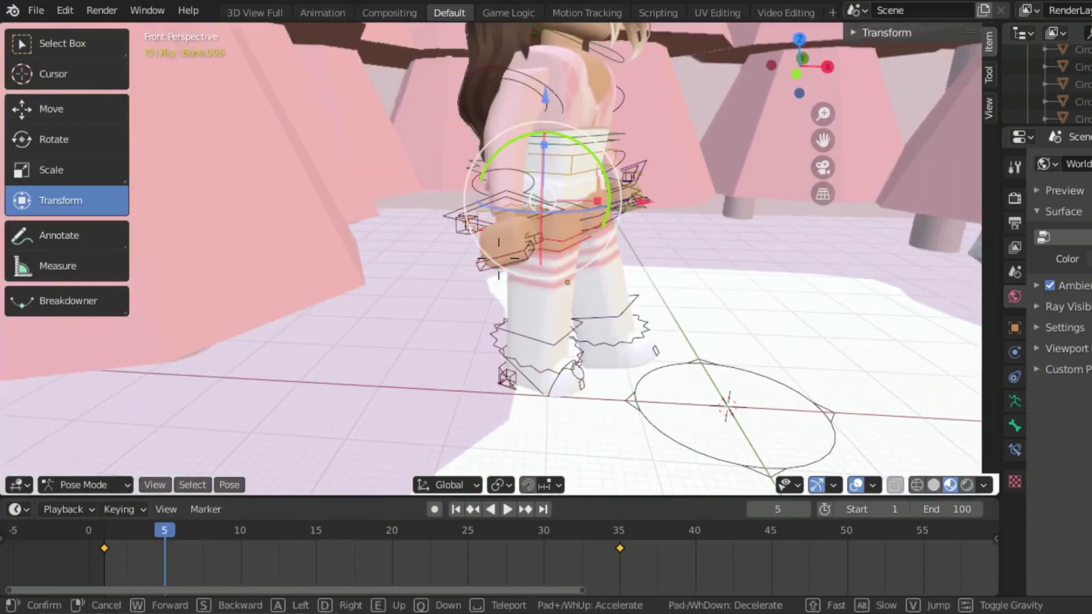
click(503, 229)
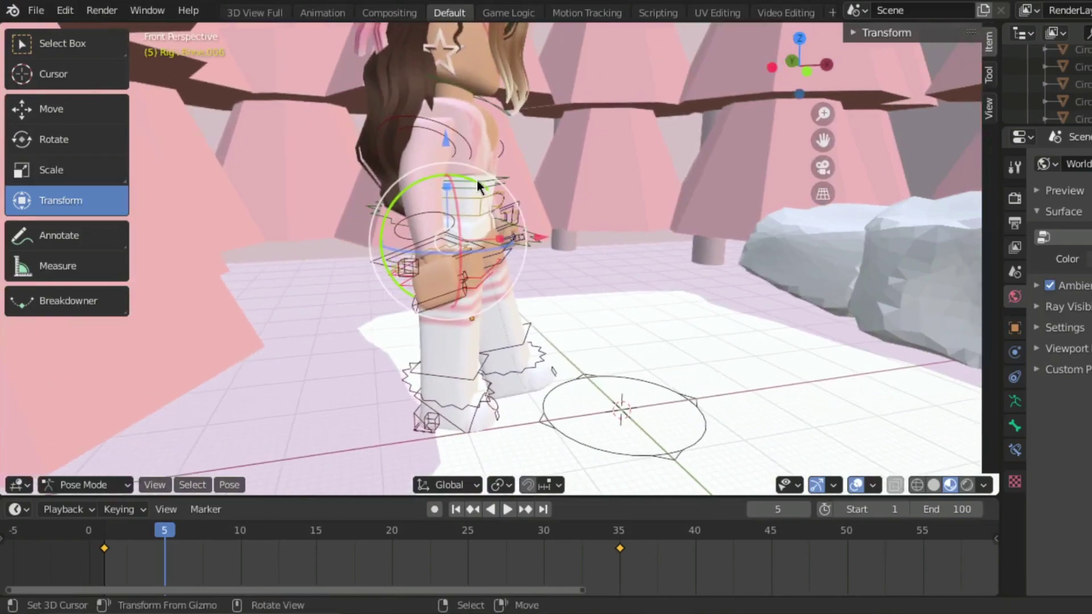
drag(479, 187, 498, 224)
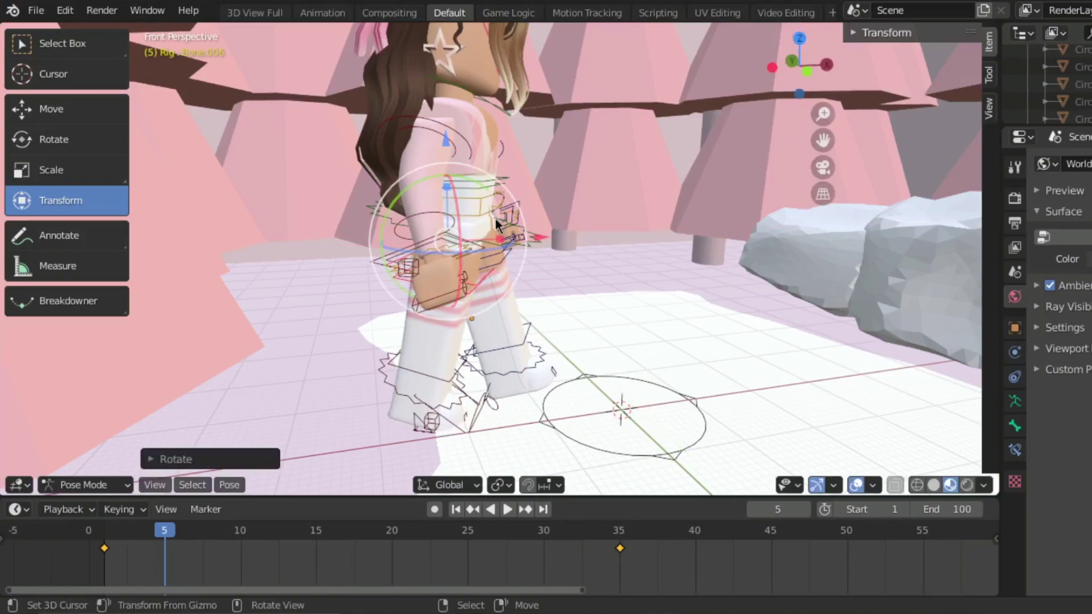
key(i)
click(499, 220)
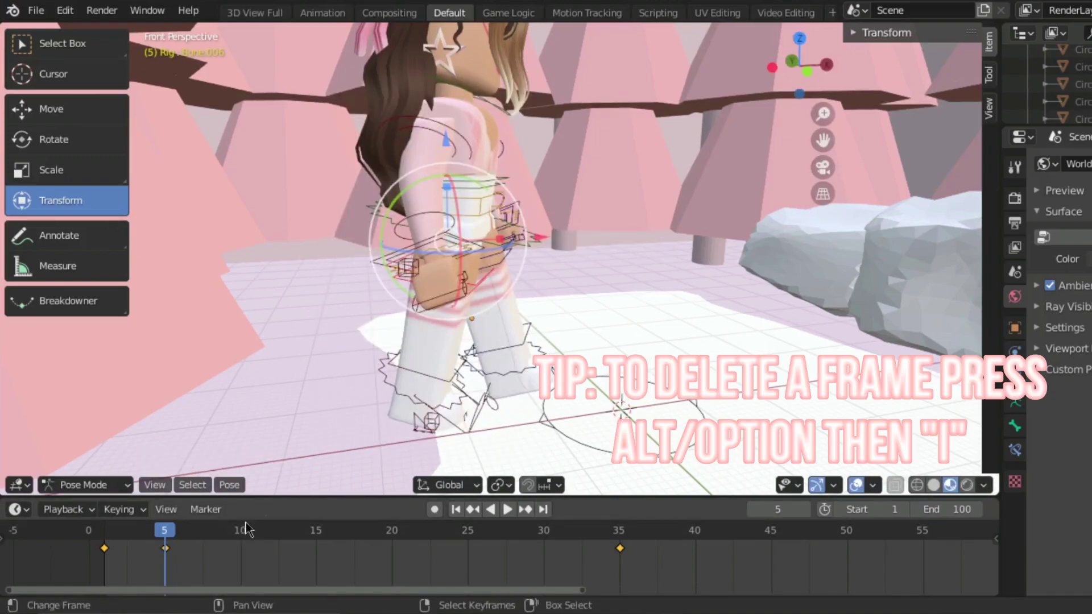
Step: At frame 10, swing Bone.006 the other way and fine-tune its rotation
click(246, 529)
drag(498, 178, 450, 165)
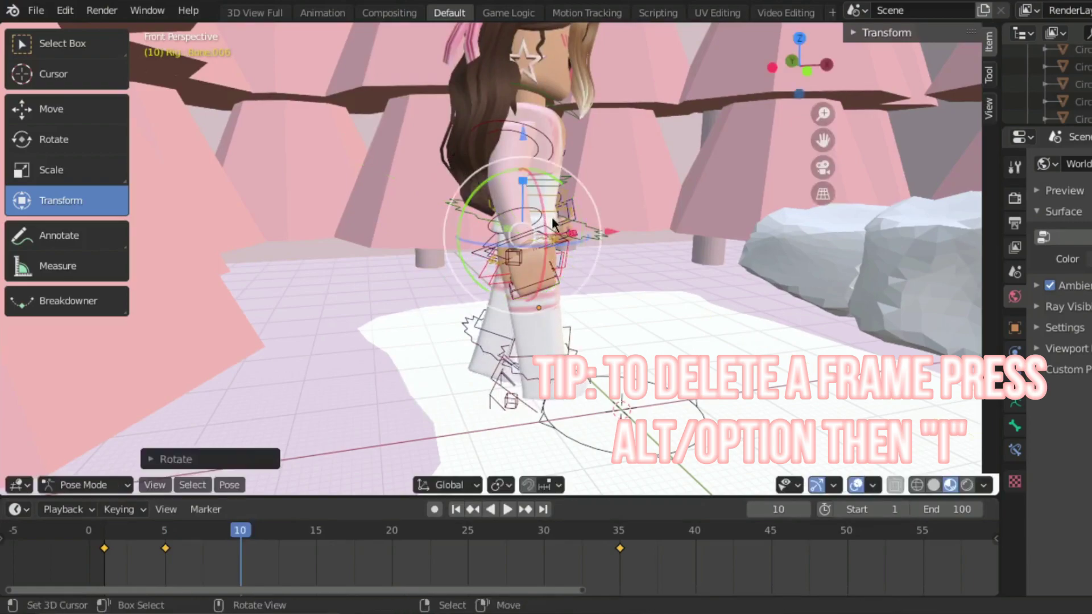
drag(543, 199, 486, 196)
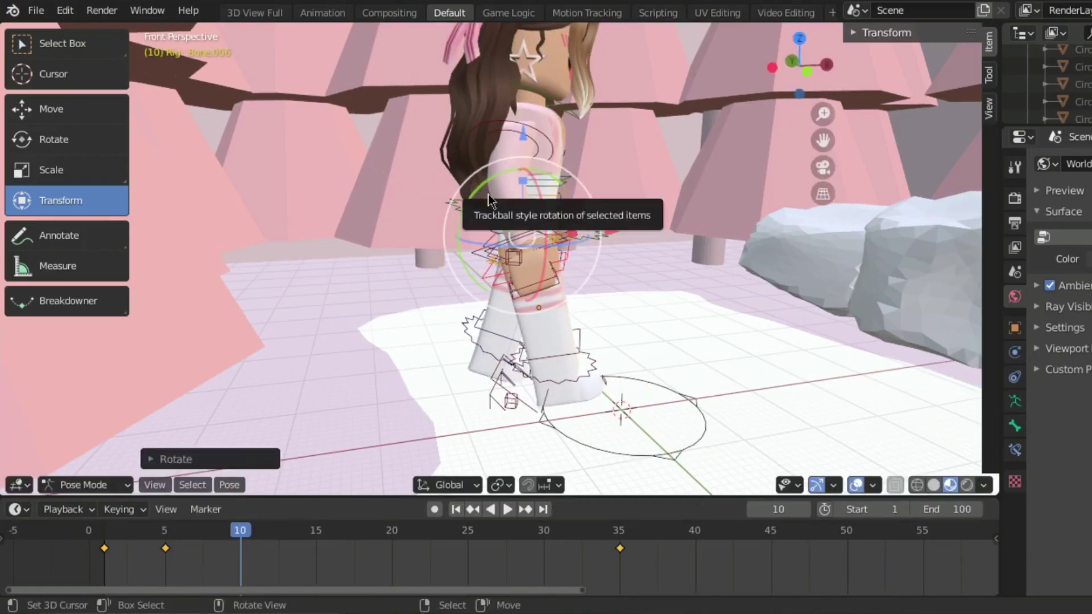
Step: Keyframe the frame 10 leg pose, then paste the flipped frame 5 pose at frame 15 and keyframe
key(i)
click(483, 202)
click(165, 543)
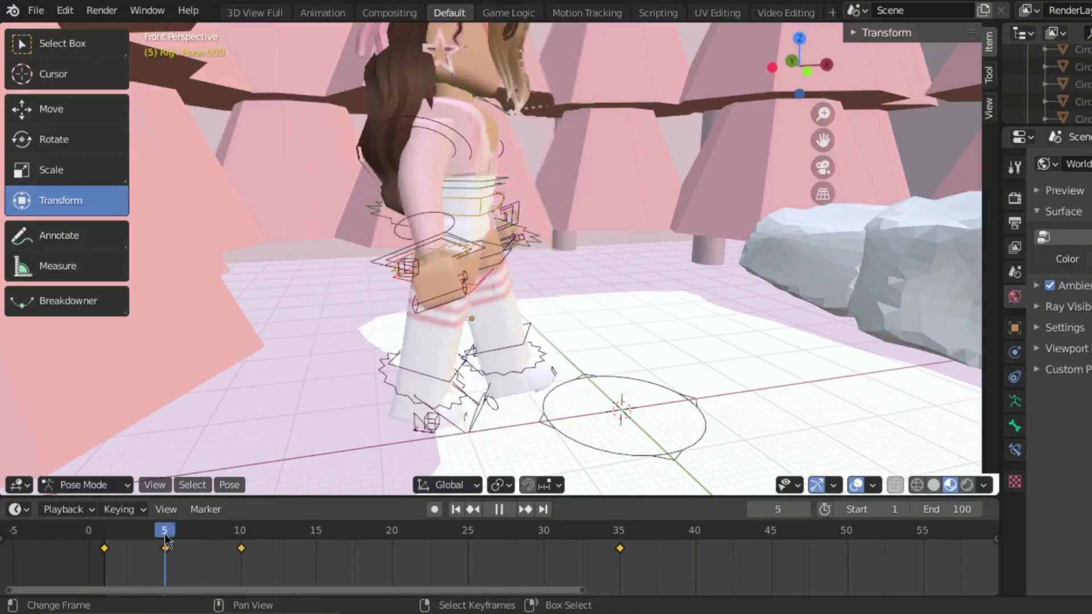
click(317, 539)
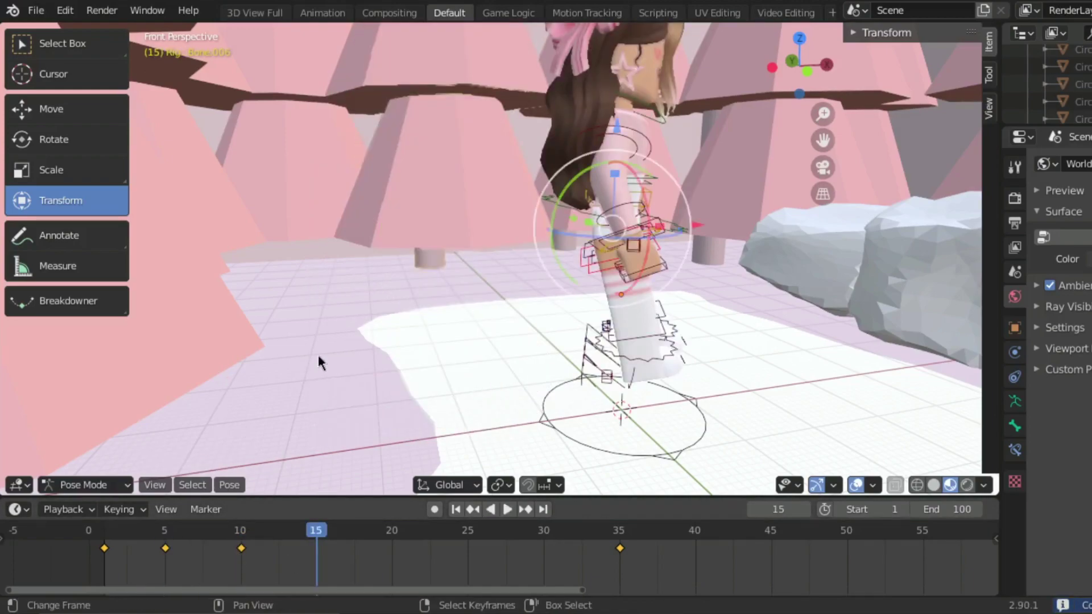
key(ctrl+shift+v)
key(i)
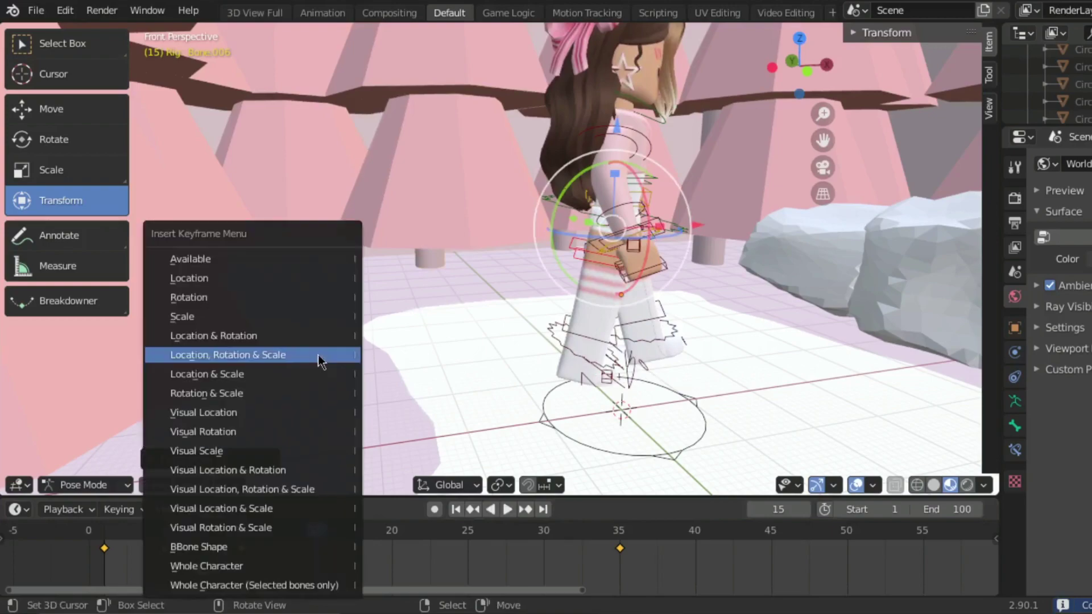
click(319, 357)
Step: Paste the leg pose at frame 25 and keyframe it
click(392, 535)
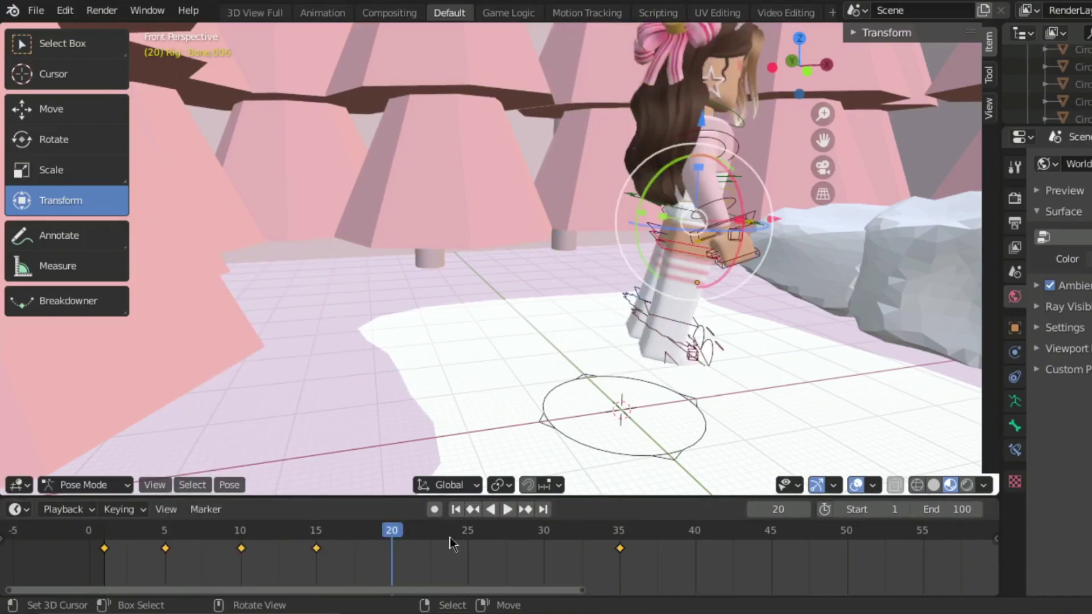
click(467, 537)
key(ctrl+v)
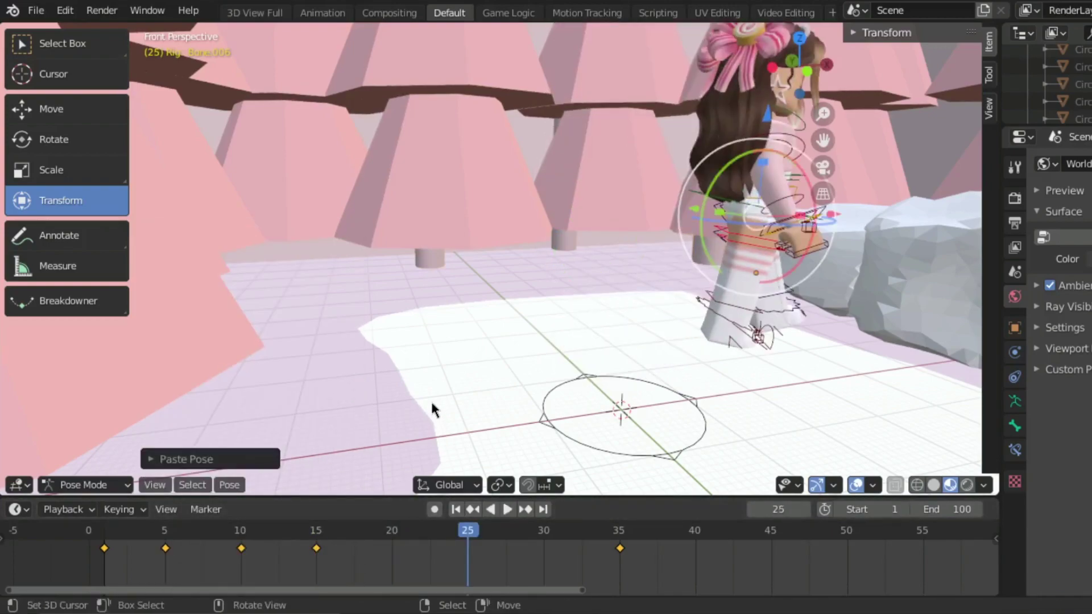
key(i)
click(431, 399)
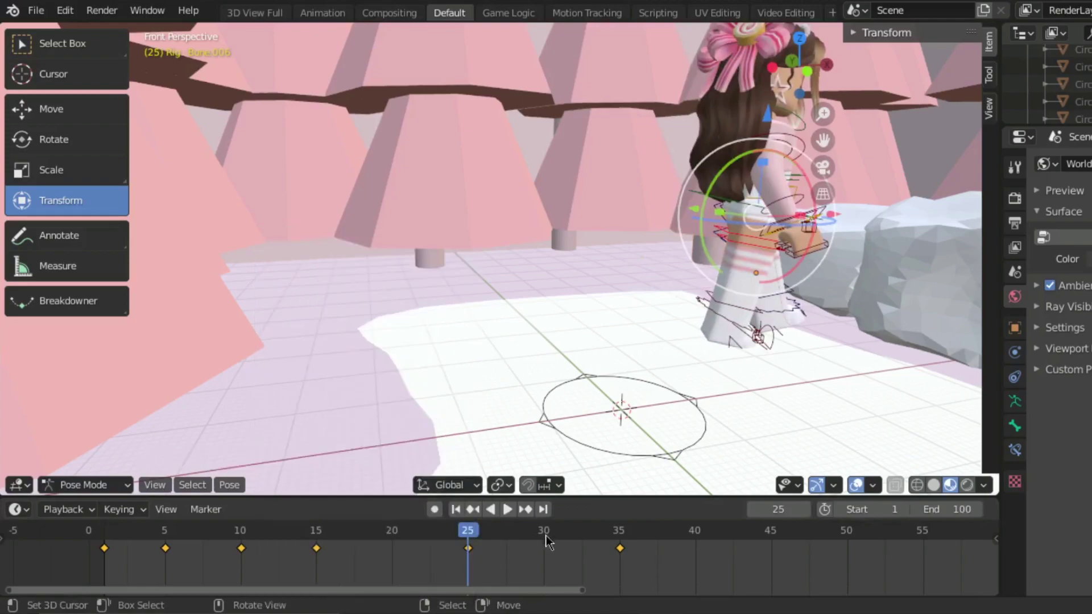
Step: Paste the frame 10 leg pose at frames 20 and 30, keyframing each
click(246, 535)
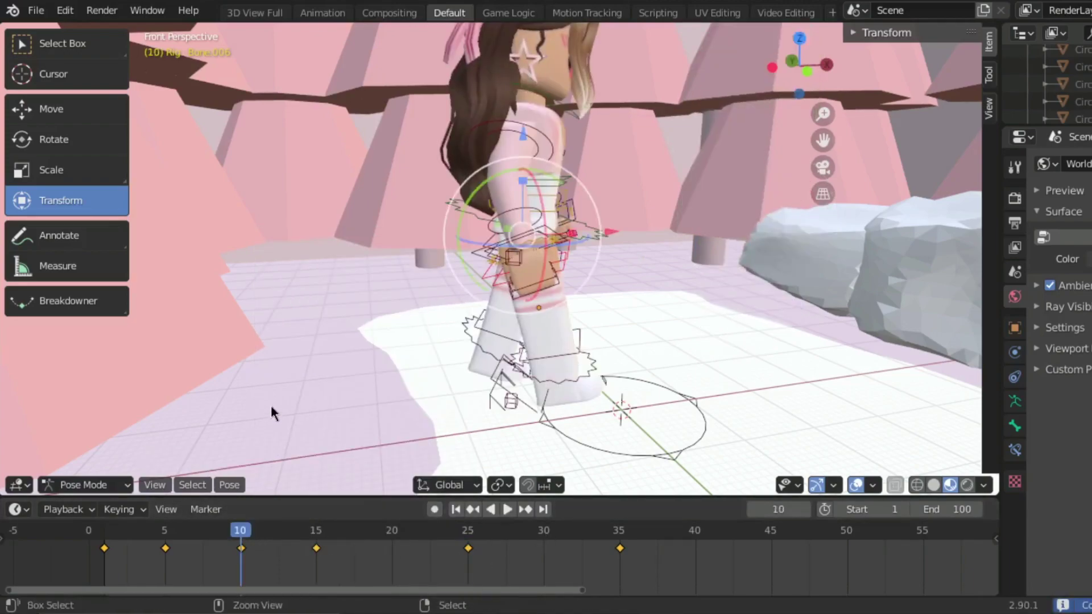
key(space)
key(space)
key(ctrl+v)
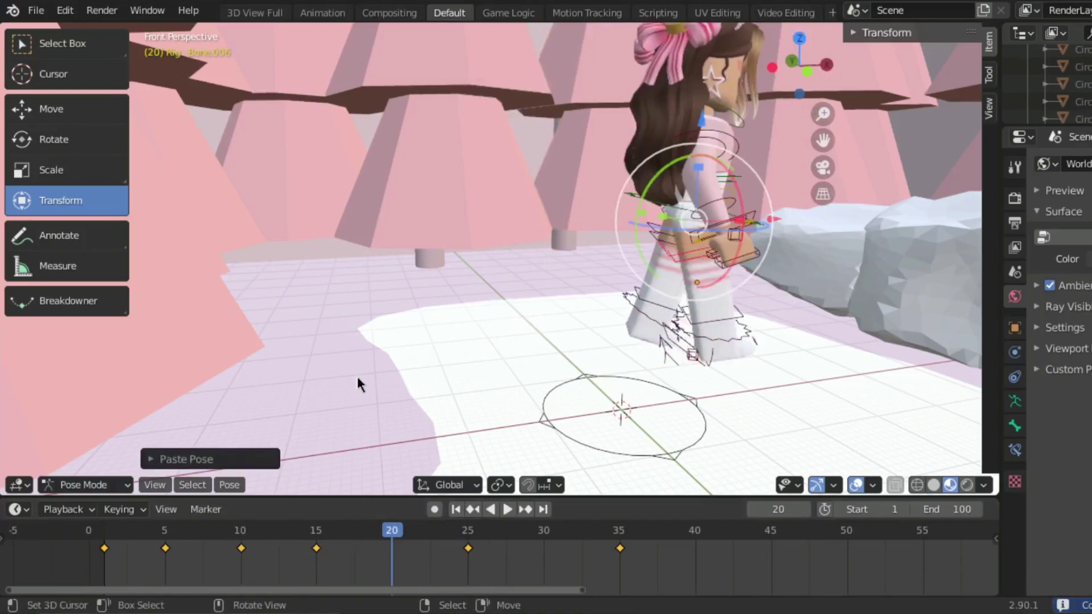
key(i)
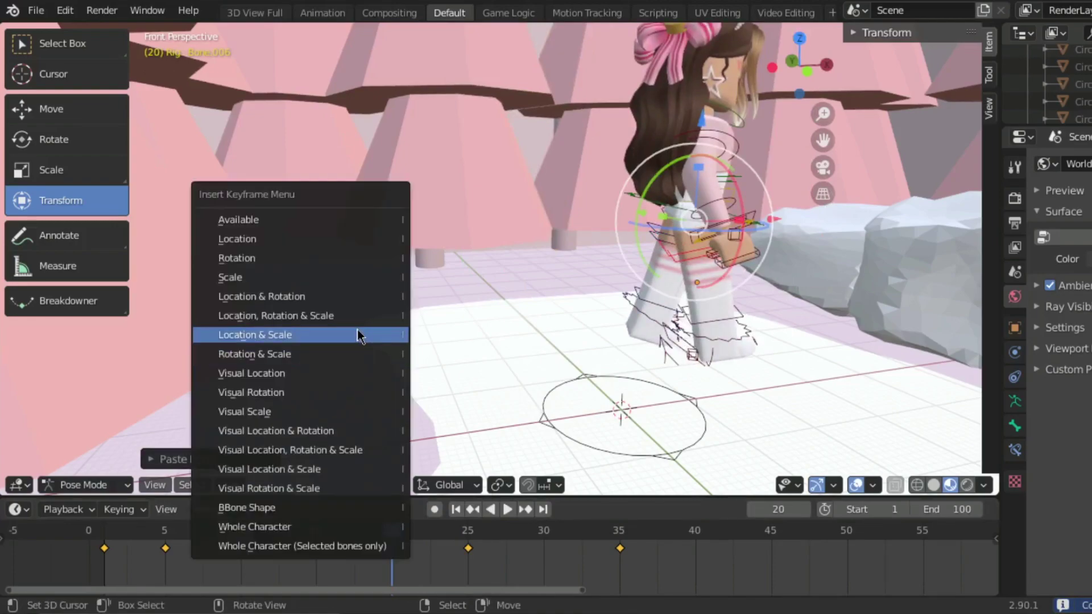
click(353, 315)
click(540, 531)
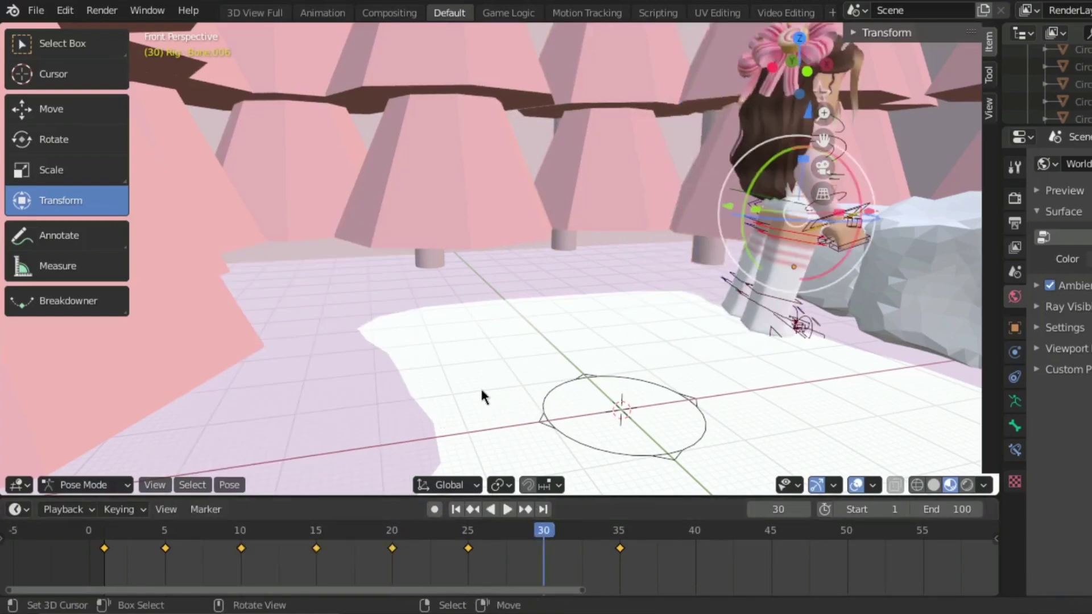
key(ctrl+v)
key(i)
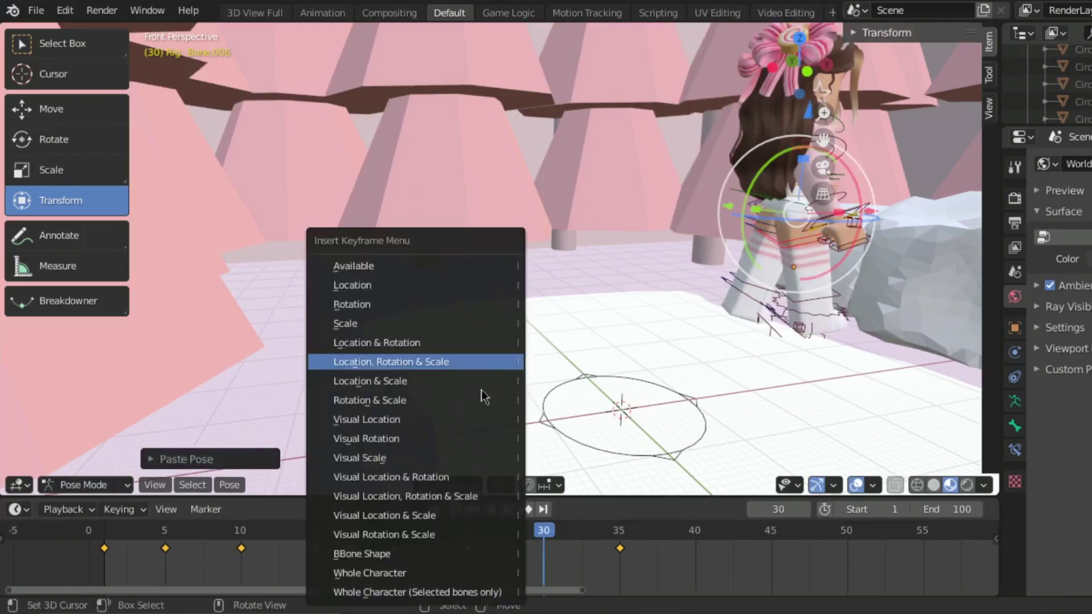
click(480, 360)
key(shift+grave)
key(s)
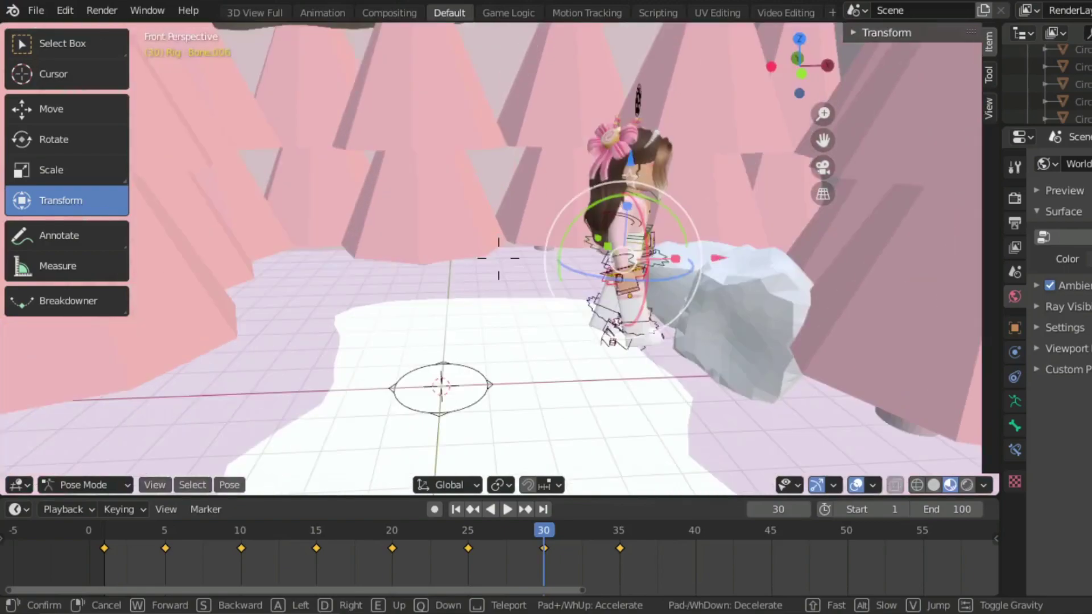
Step: Rewind to frame 1 and play the walk to the rock, pausing and replaying it
click(342, 378)
key(shift+Left)
key(space)
click(500, 510)
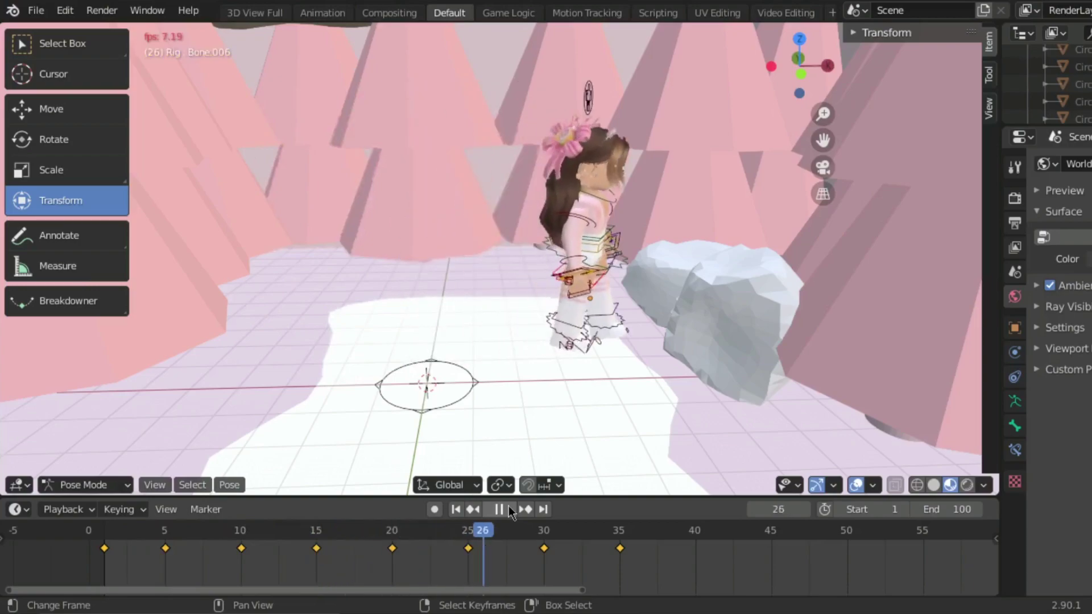
click(507, 508)
click(508, 506)
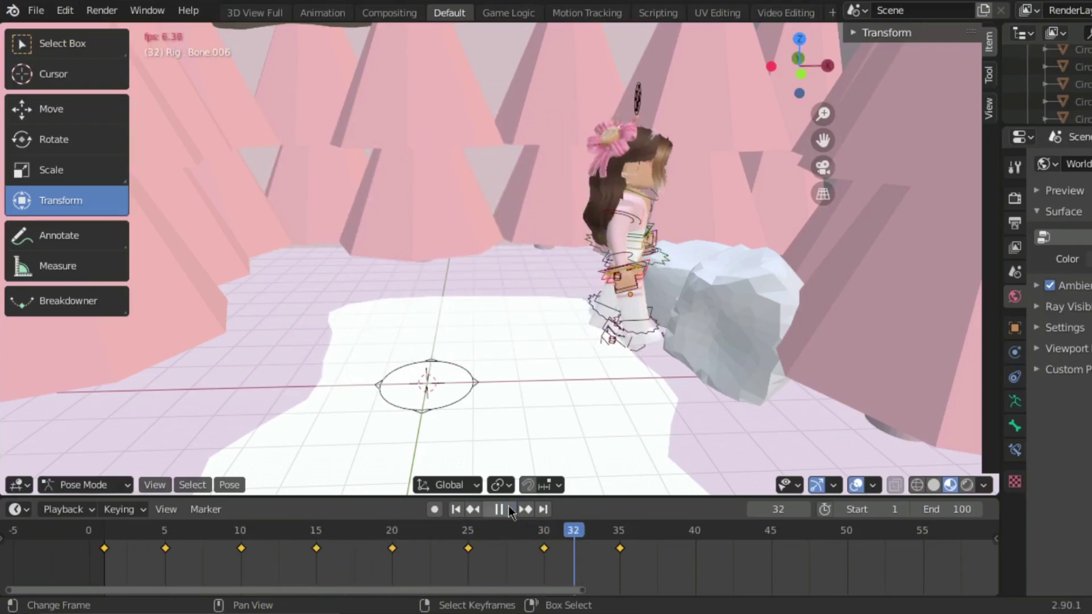